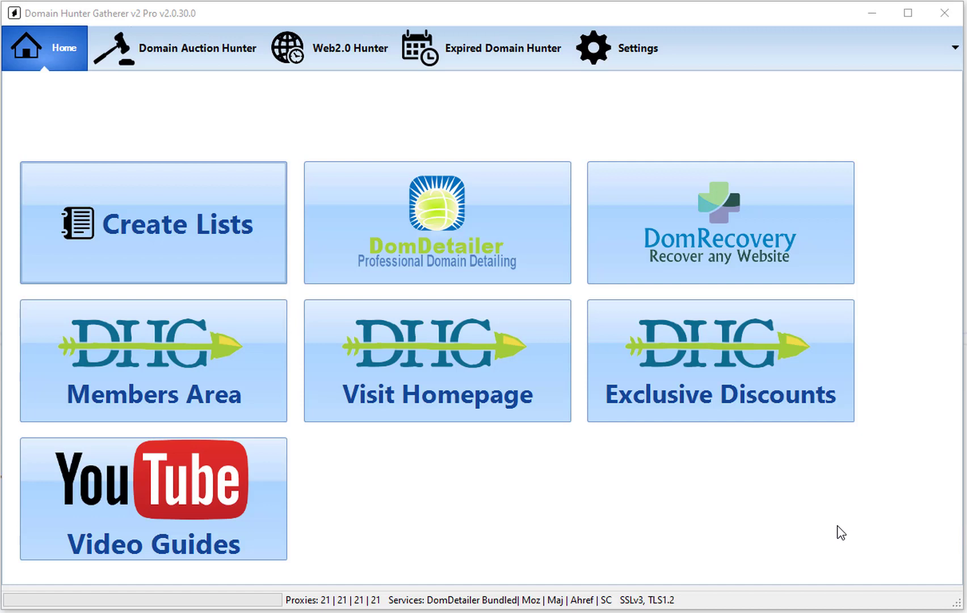
Step: Open the domain list creator and add 'cars' as custom spinning text to the pattern
left_click(172, 248)
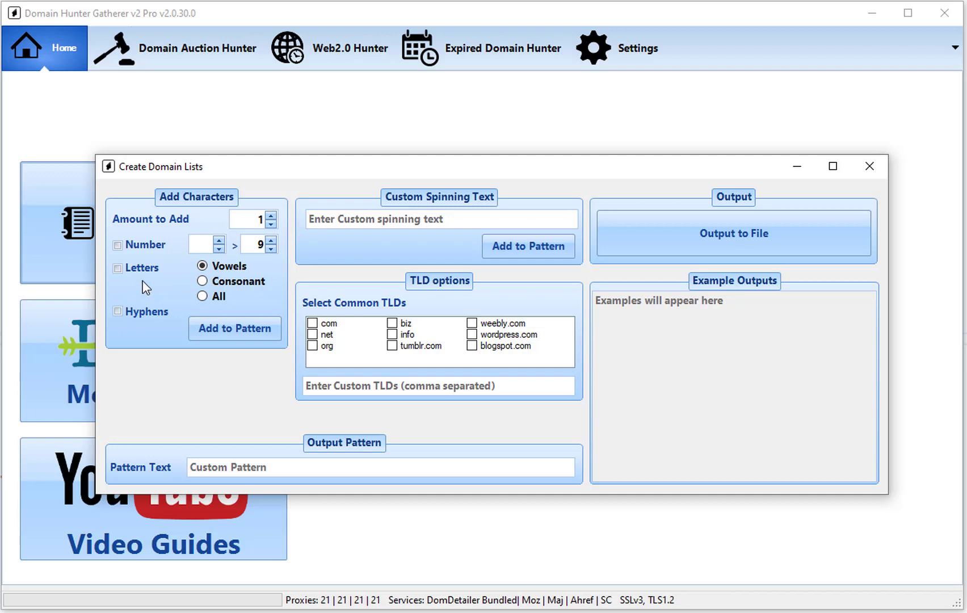
left_click(339, 223)
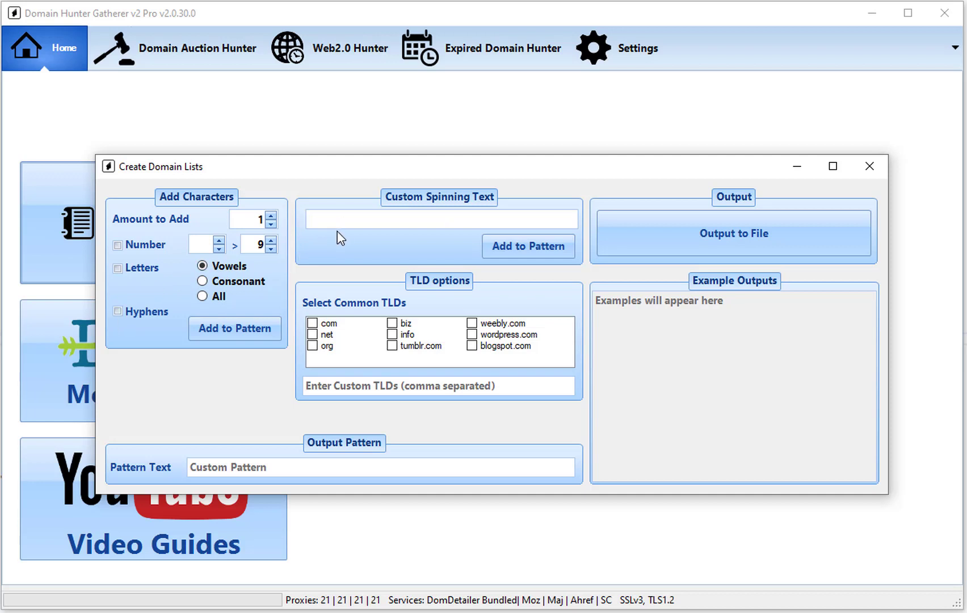
type("cars")
left_click(534, 246)
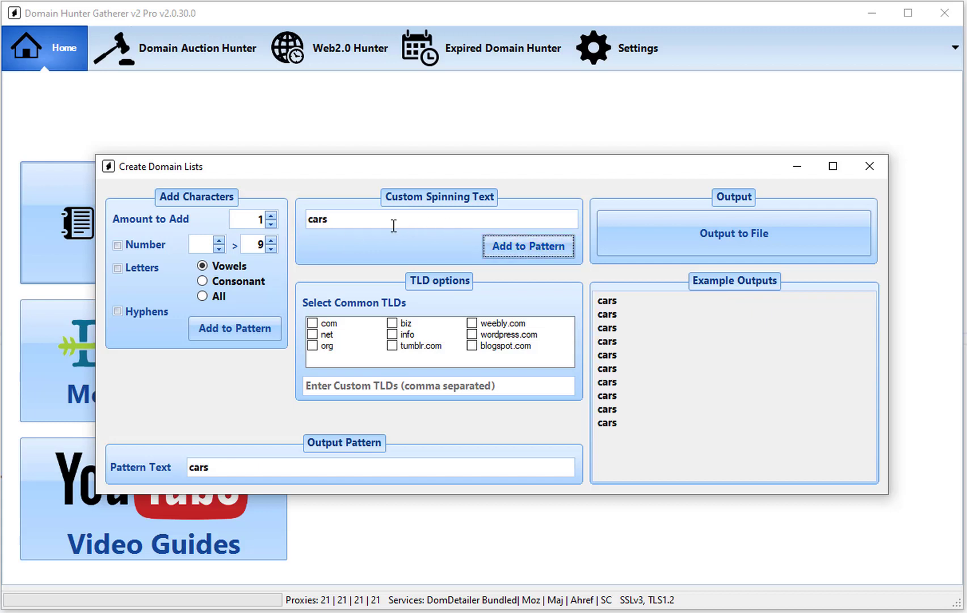
Step: Rewrite the spinning text as {cars|vans} and replace the old pattern with it
left_click_drag(390, 225, 298, 220)
left_click(339, 225)
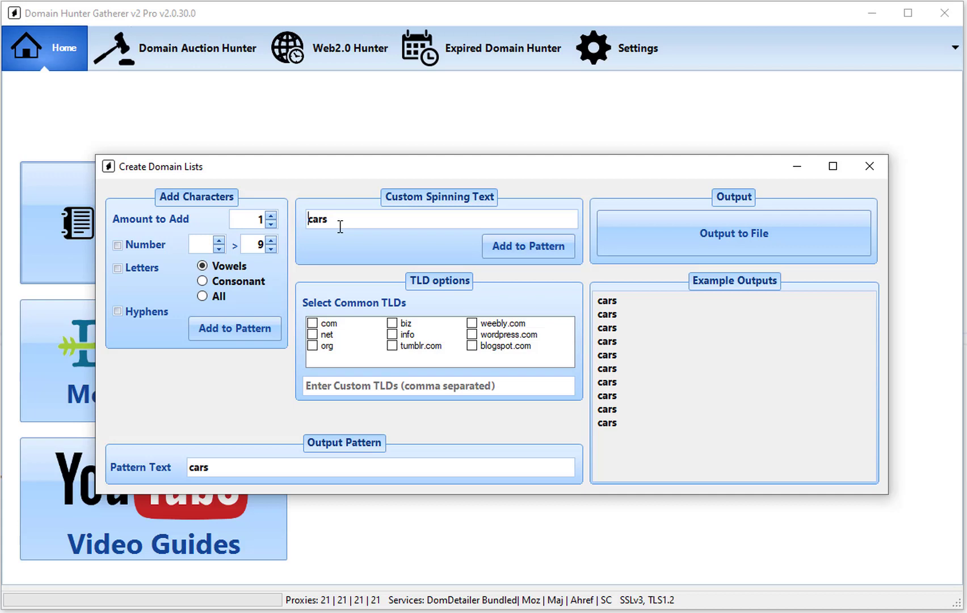
type("{cars|")
double_click(340, 226)
type("vans}")
double_click(200, 467)
key("BackSpace")
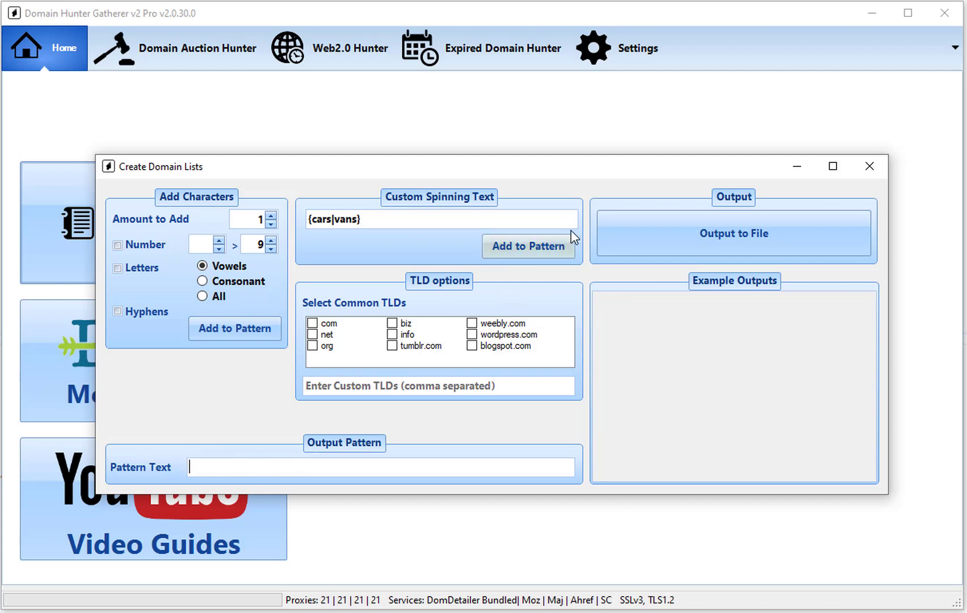
left_click(546, 248)
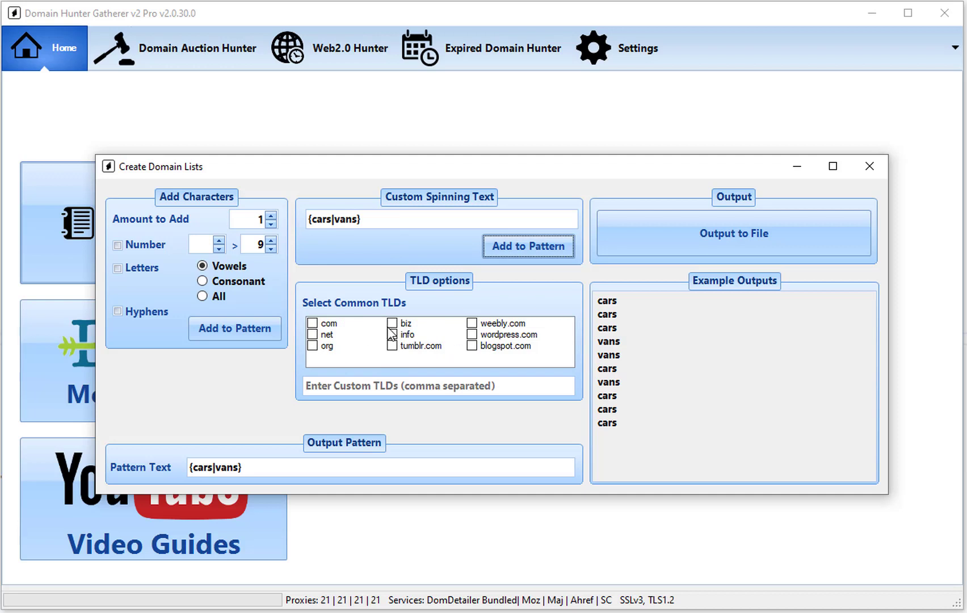
Step: Set the custom domain endings to fr,eu, leaving .com unticked
left_click(312, 325)
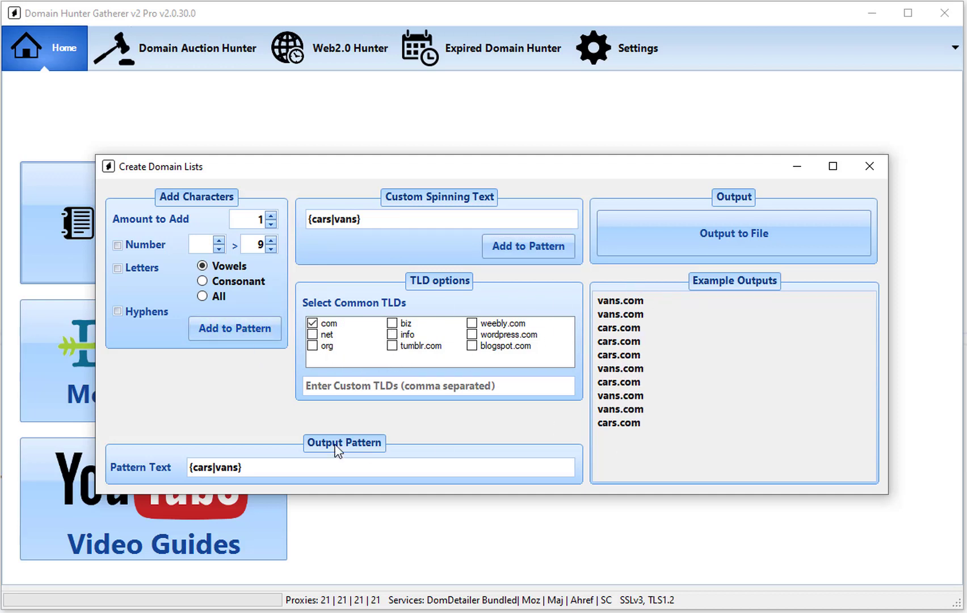
left_click(313, 389)
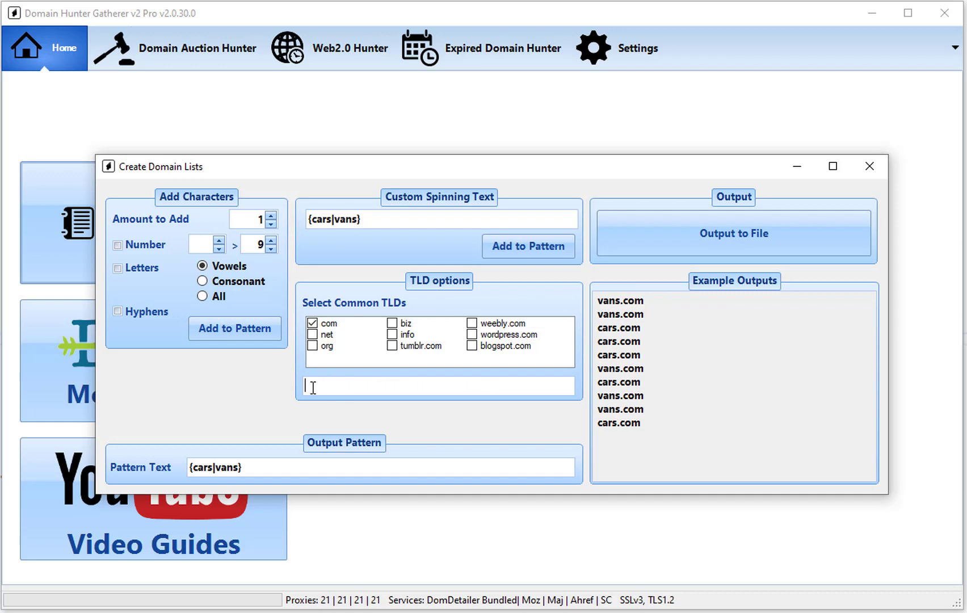
type("fr")
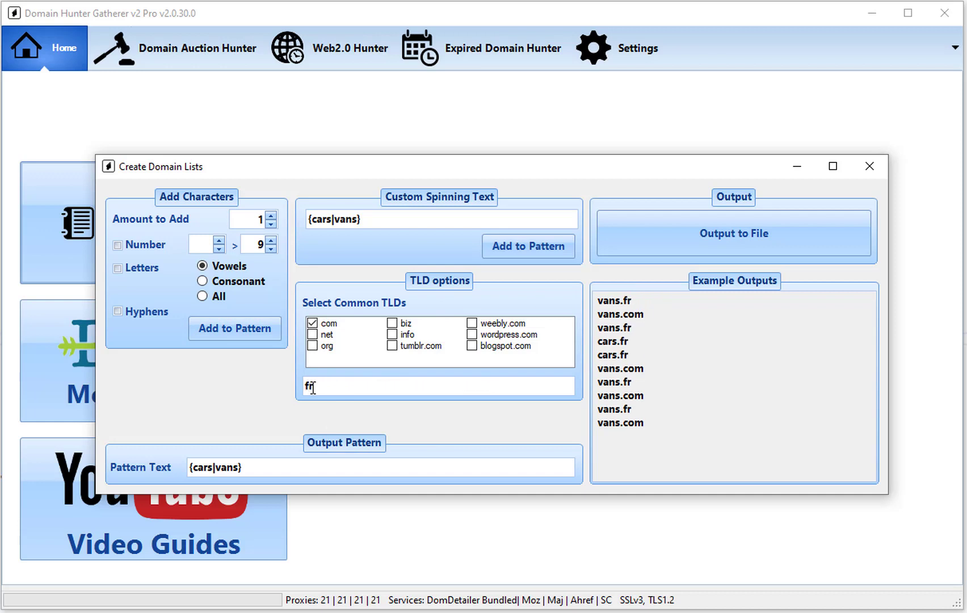
left_click(312, 324)
left_click(339, 392)
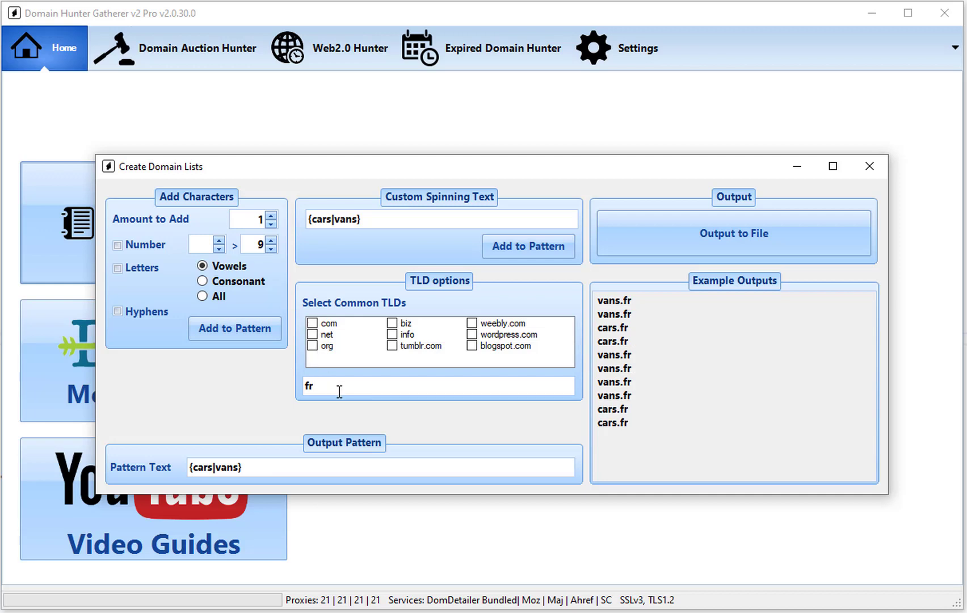
type(",eu")
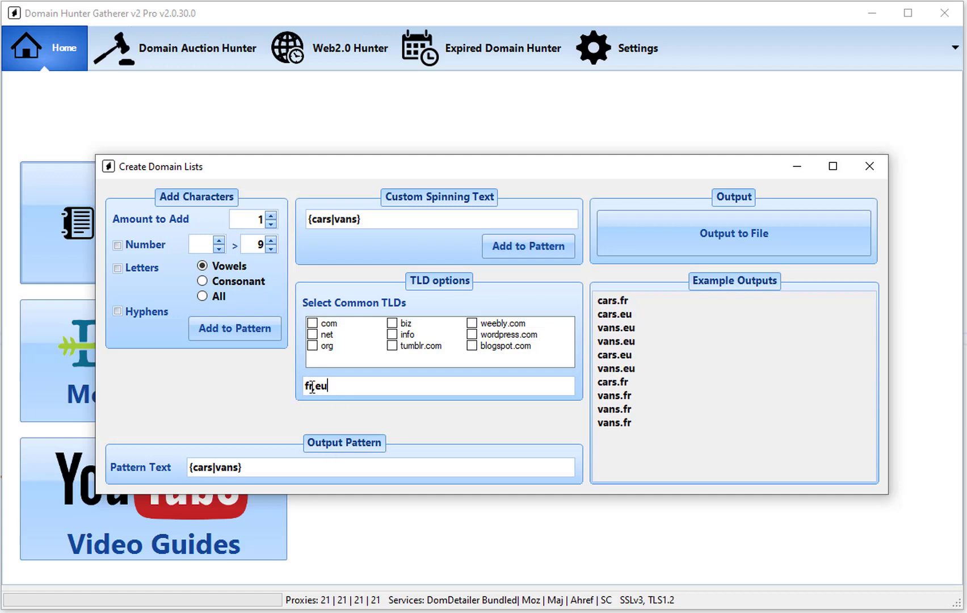
Step: Highlight the fr,eu endings and the {cars|vans} pattern text for review
left_click_drag(309, 387, 333, 387)
left_click(321, 387)
mouse_move(261, 466)
left_mouse_down()
mouse_move(189, 467)
mouse_move(254, 466)
left_mouse_up()
left_click(270, 469)
left_click(264, 469)
Step: Add two number characters ranging 0 to 9 to the pattern
left_click(271, 217)
left_click(117, 245)
left_click(208, 245)
left_click(257, 322)
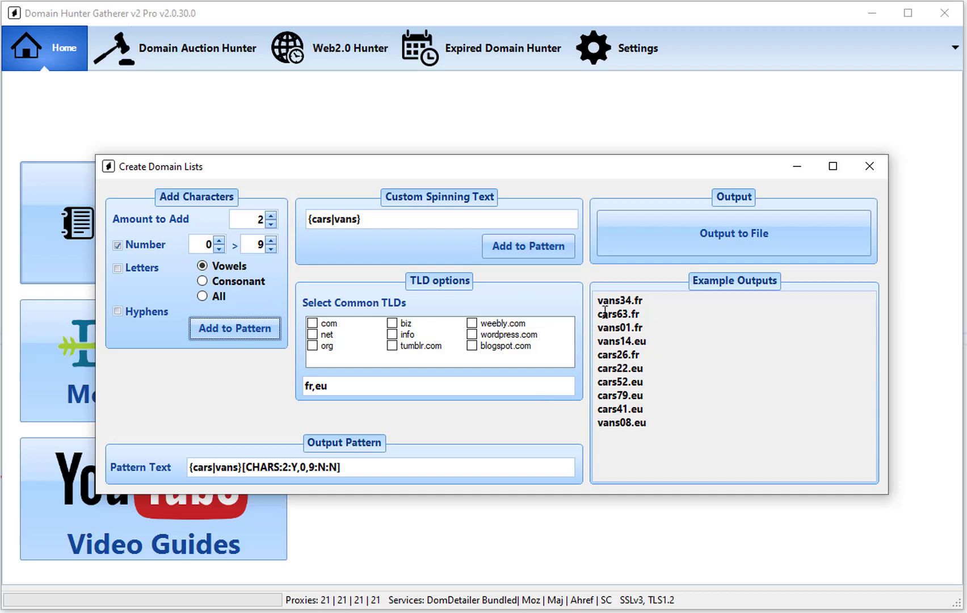
Step: Highlight sample outputs such as cars26.fr, then the {cars|vans} spinning text, to review them
left_click_drag(598, 314, 622, 315)
left_click(604, 328)
left_click(645, 341, "shift")
mouse_move(681, 426)
left_mouse_down()
mouse_move(599, 392)
mouse_move(572, 302)
mouse_move(687, 397)
mouse_move(687, 426)
left_mouse_up()
left_click(641, 340)
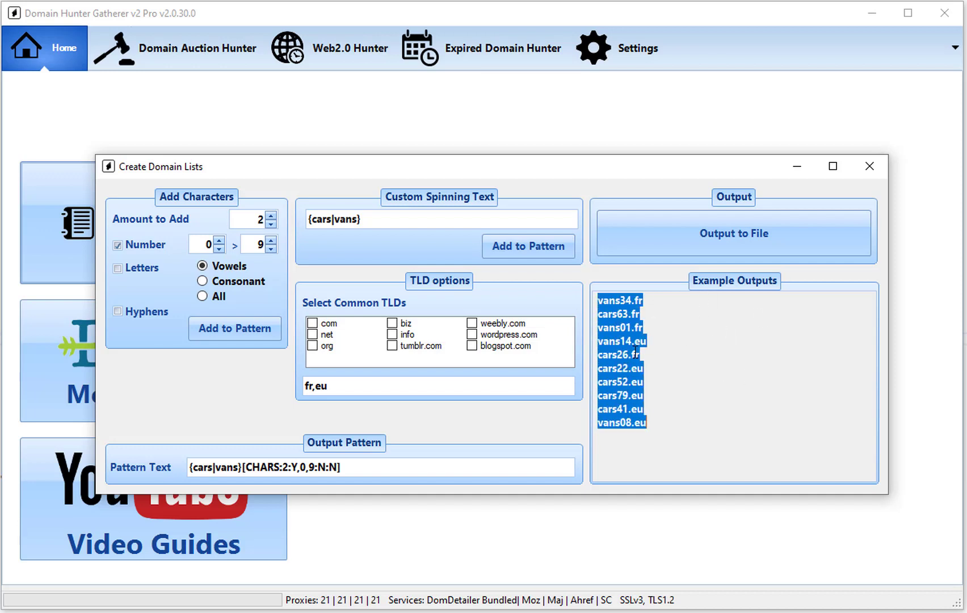
left_click_drag(635, 354, 642, 355)
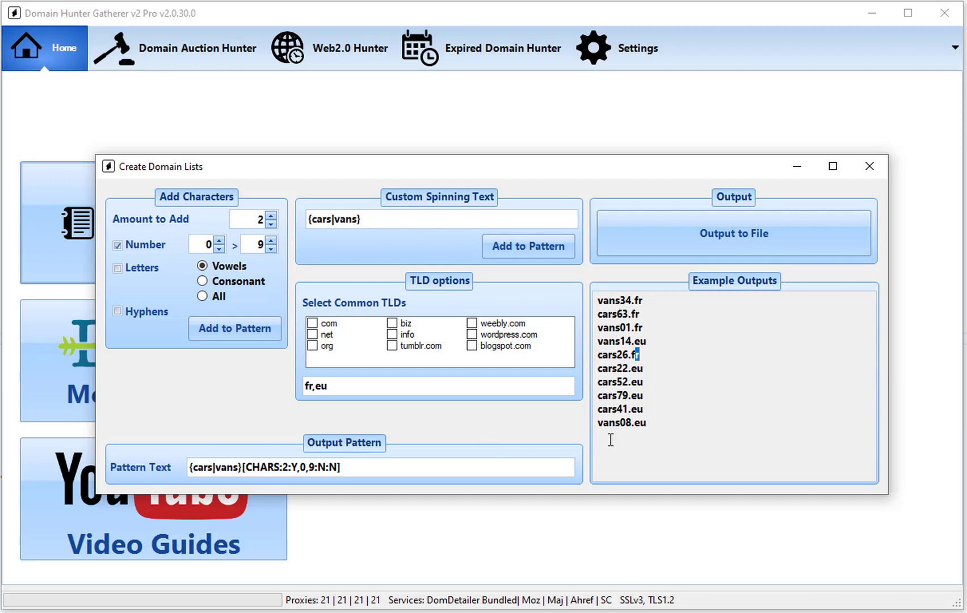
left_click(636, 438)
left_click_drag(373, 221, 295, 214)
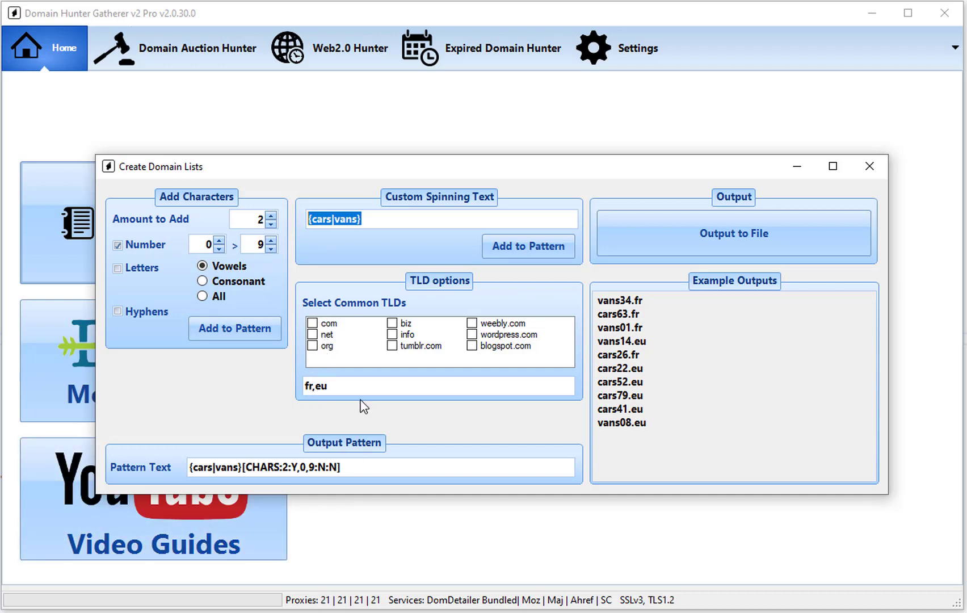
Step: Export the full cars/vans domain list to a file named carsvans-2N-fr-eu.txt
left_click(733, 230)
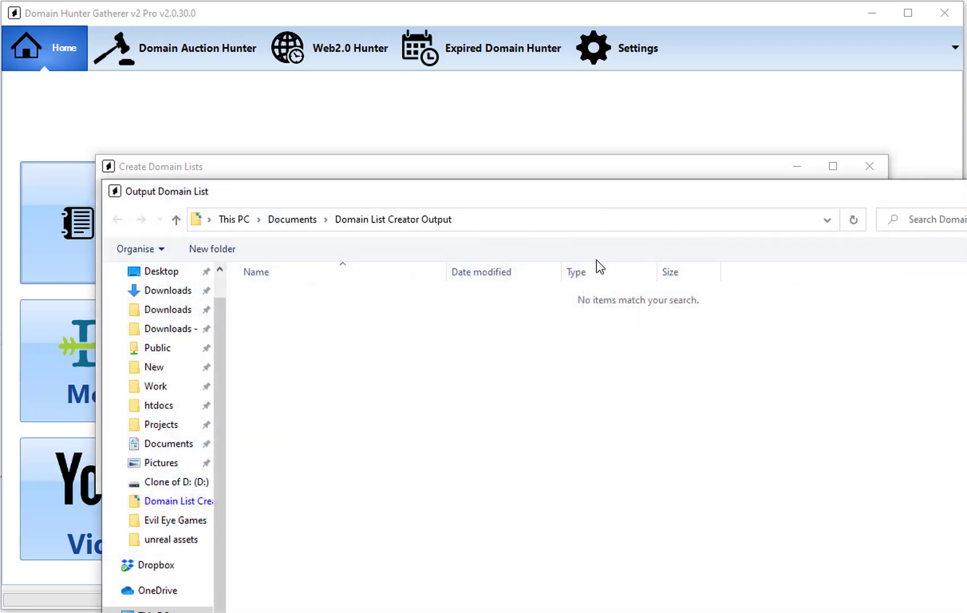
left_click_drag(370, 194, 862, 44)
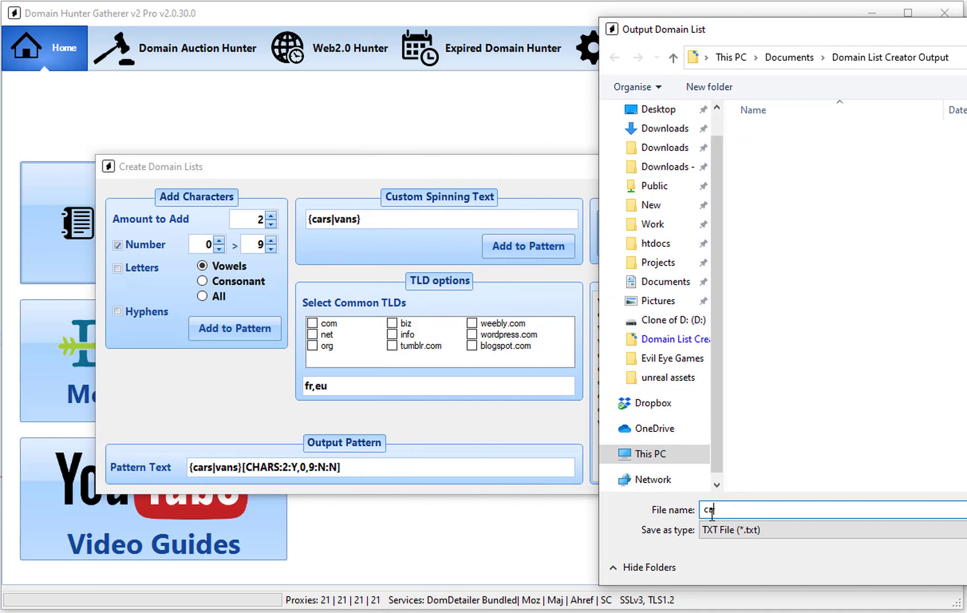
type("vans-2N-fr-eu")
left_click_drag(966, 40, 534, 39)
left_click(824, 564)
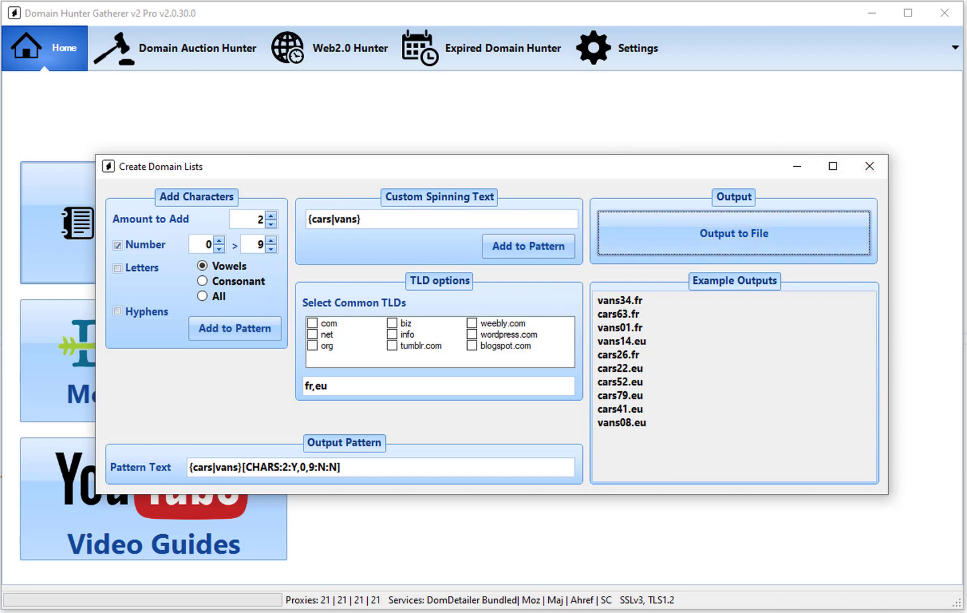
Step: Open carsvans-2N-fr-eu.txt in Notepad++, declining the Notepad++ update offer
key("space")
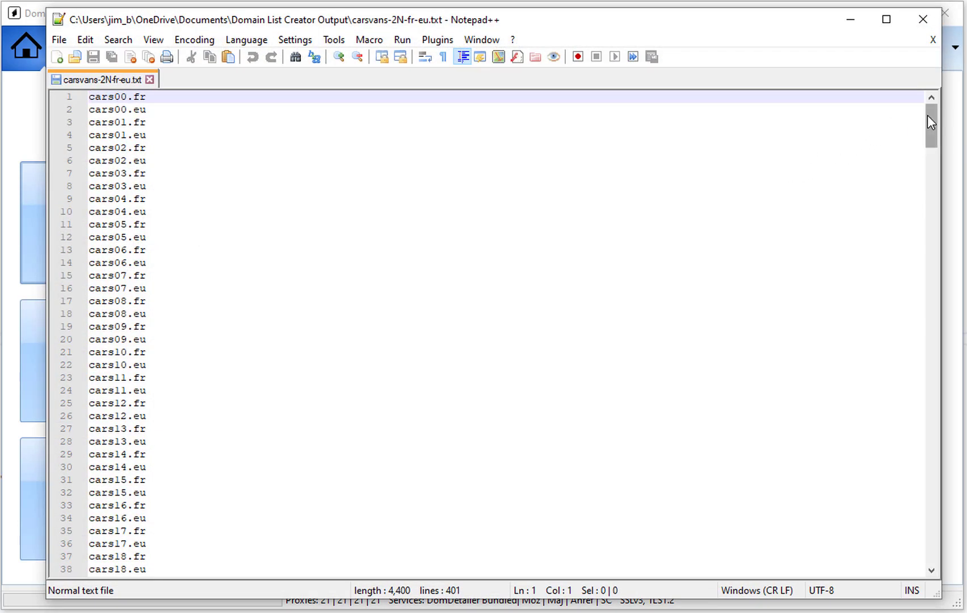
left_click_drag(927, 115, 961, 565)
left_click(938, 27)
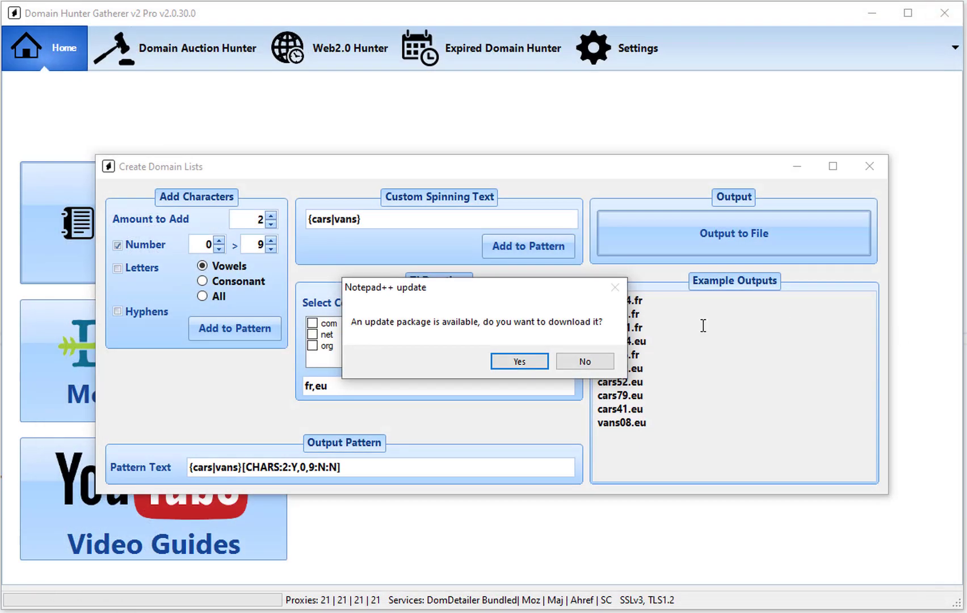
left_click(586, 362)
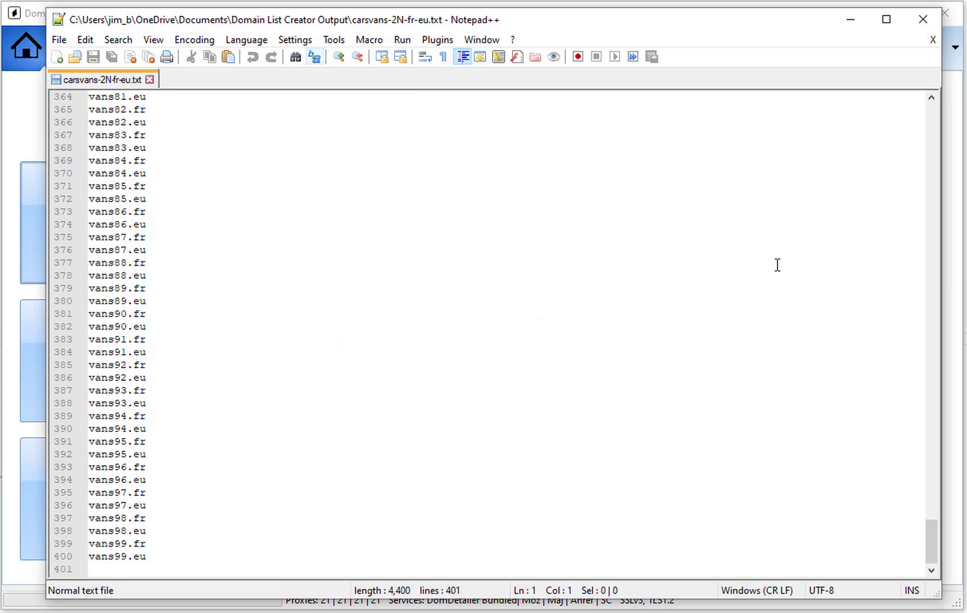
left_click_drag(931, 540, 939, 108)
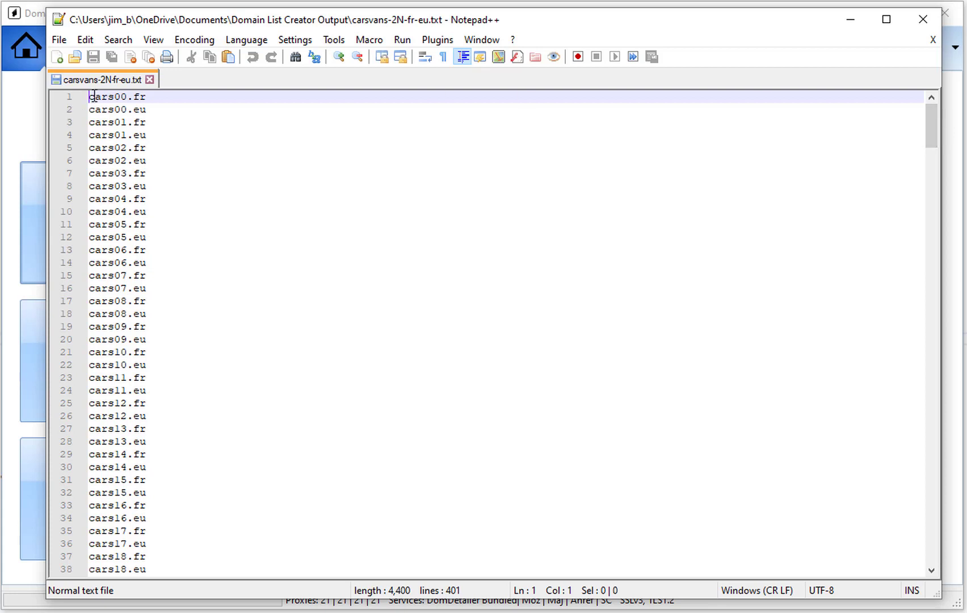
Step: Select 'cars' on the first line and scroll through the cars/vans domain entries
left_click_drag(89, 96, 115, 96)
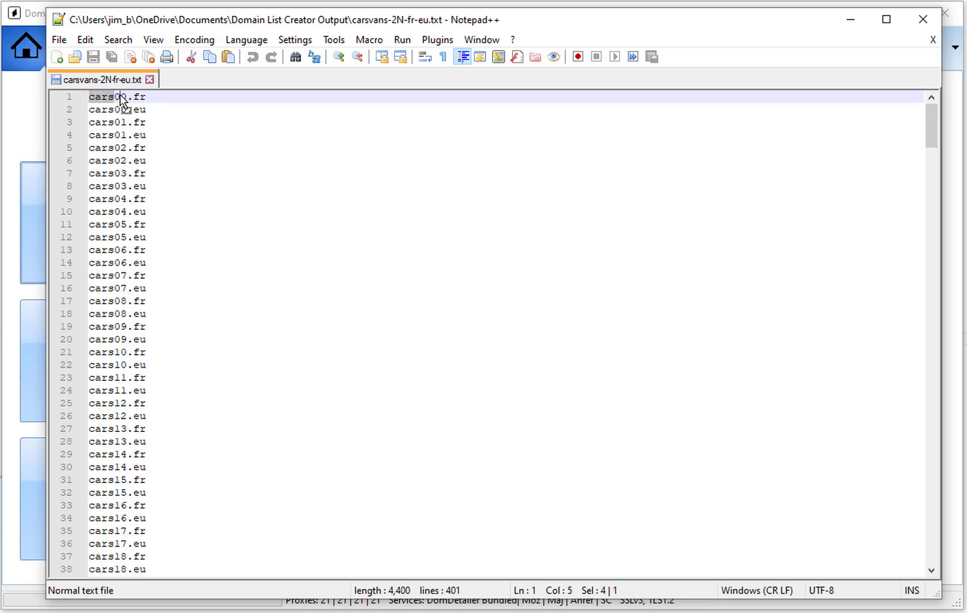
left_click(107, 96)
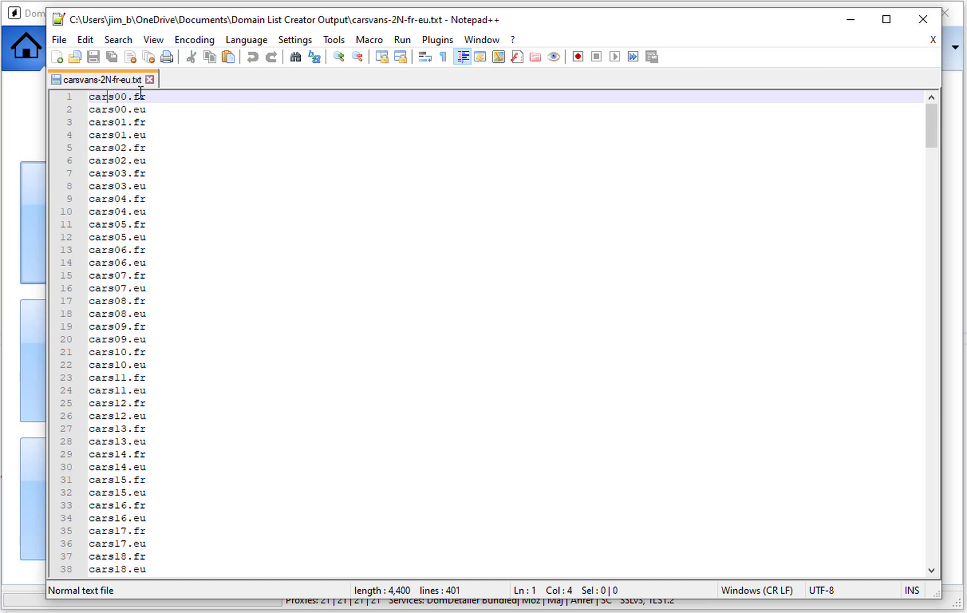
left_click(143, 109)
scroll(256, 398, "down", 20)
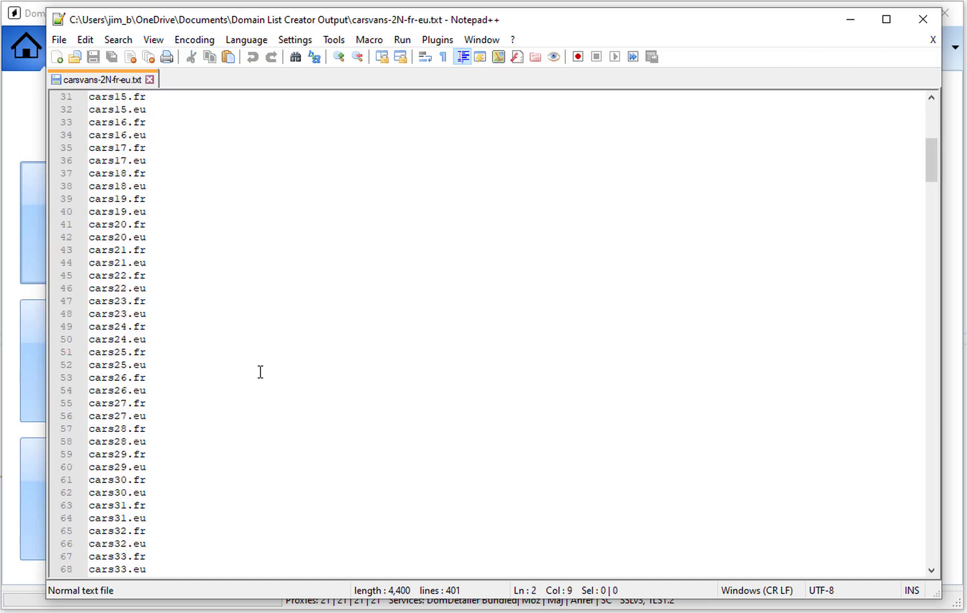
scroll(125, 433, "down", 20)
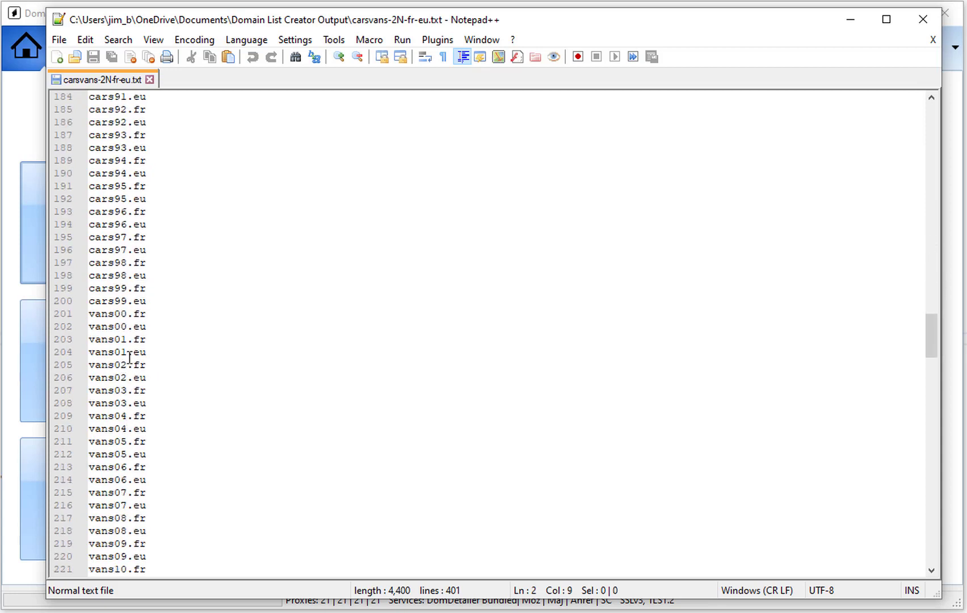
scroll(212, 376, "down", 20)
scroll(183, 350, "down", 20)
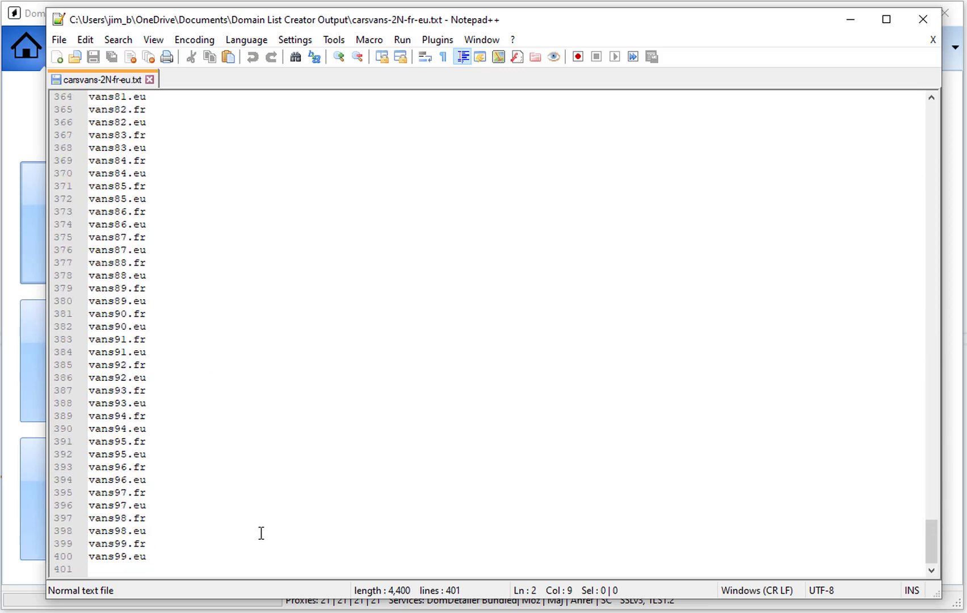
scroll(352, 363, "up", 20)
scroll(415, 351, "up", 20)
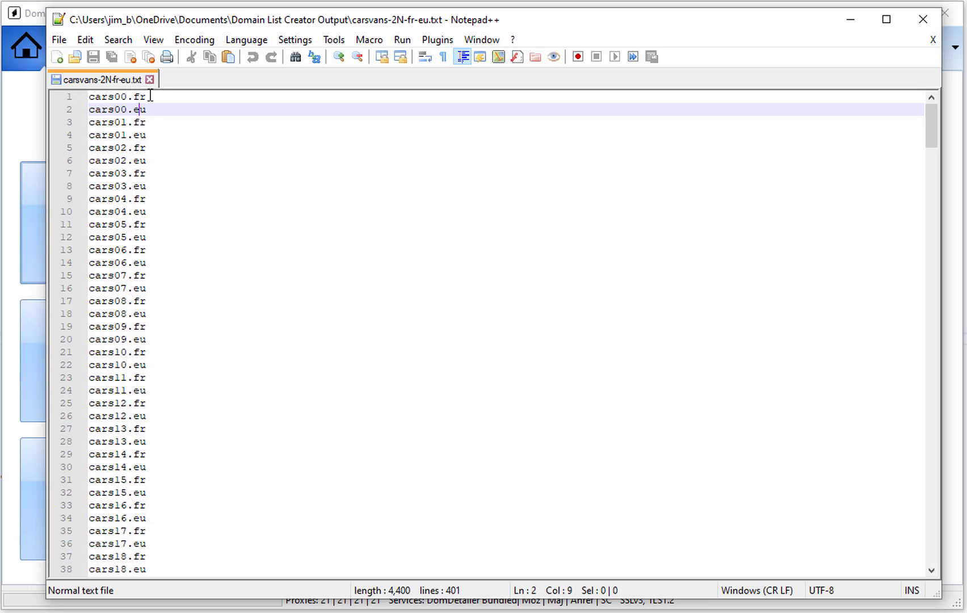
Step: Highlight the .fr and .eu extensions, scroll further down, then close Notepad++
left_click_drag(147, 95, 137, 93)
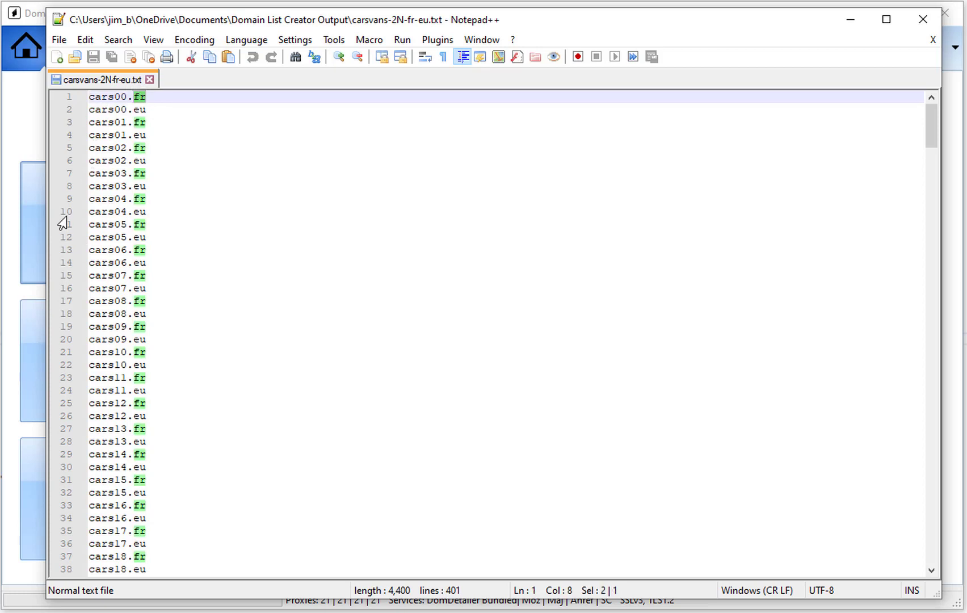
left_click_drag(159, 134, 128, 134)
scroll(238, 196, "down", 20)
scroll(247, 195, "down", 20)
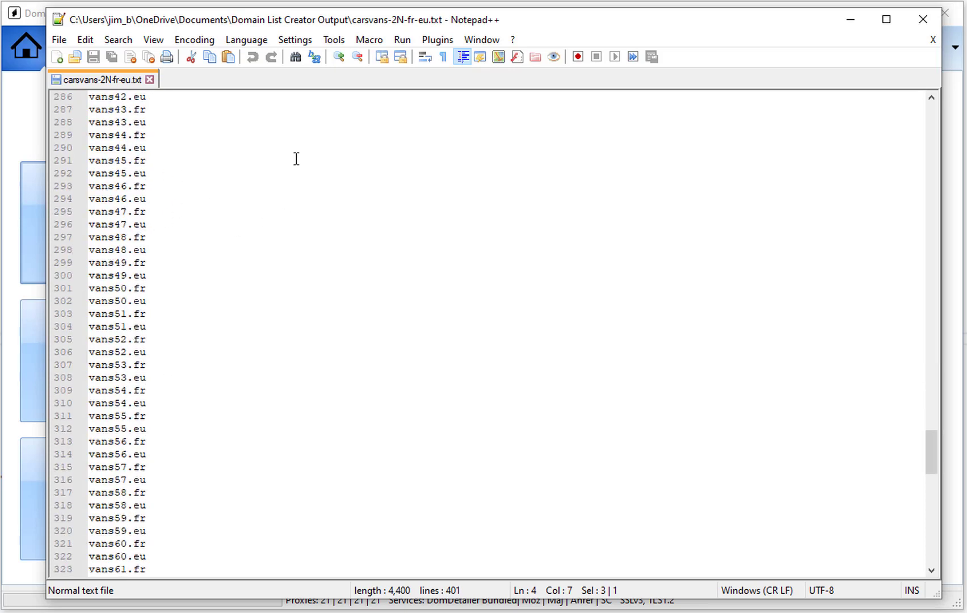
left_click(60, 21)
left_click(212, 95)
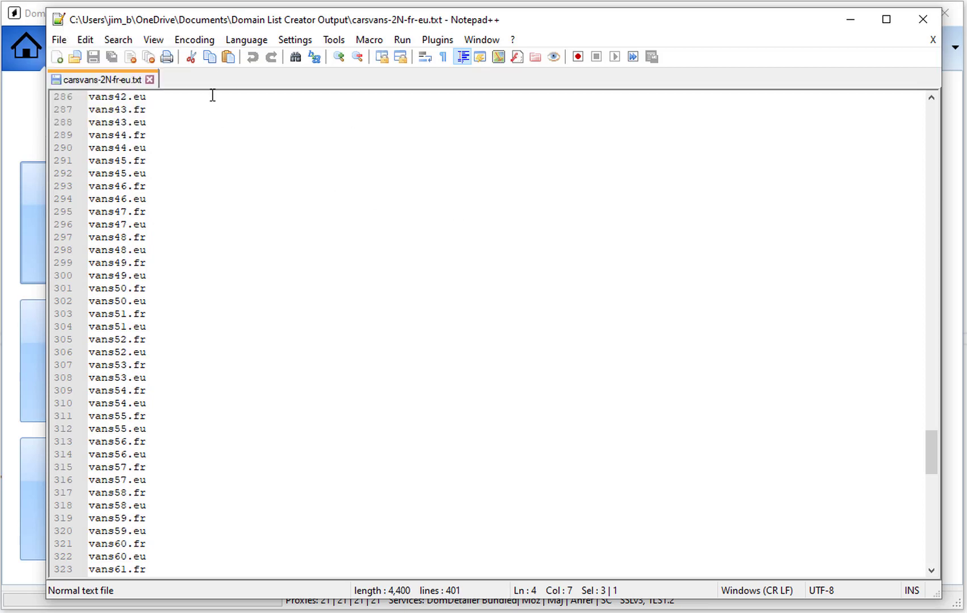
Step: Close Notepad++ and the Create Domain Lists dialog, then go to Expired Domain Hunter
double_click(60, 21)
left_click(874, 170)
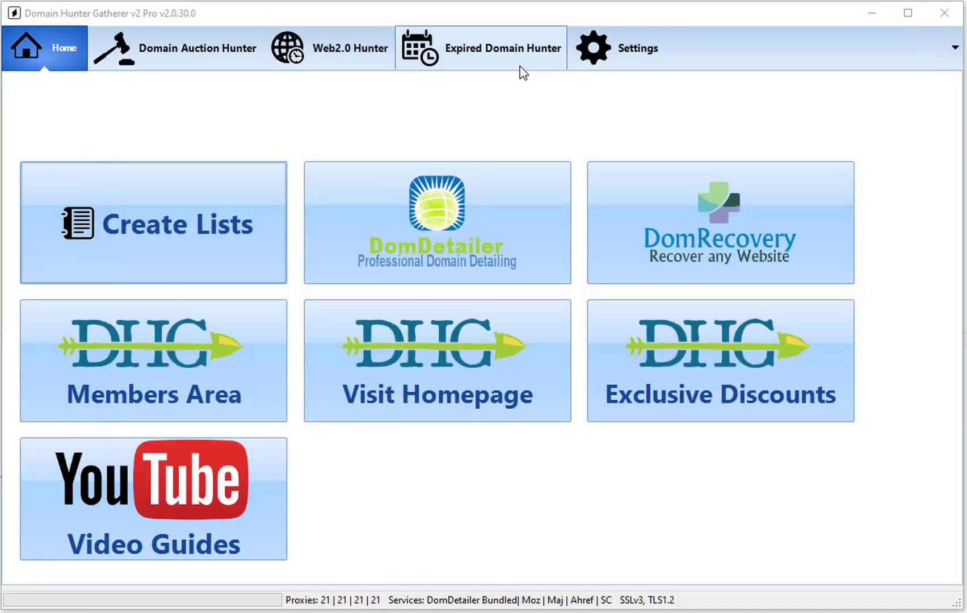
left_click(499, 64)
Step: Clear All Domains to remove the tstr test entries, then return to Expired Domain Hunter via Home
right_click(275, 344)
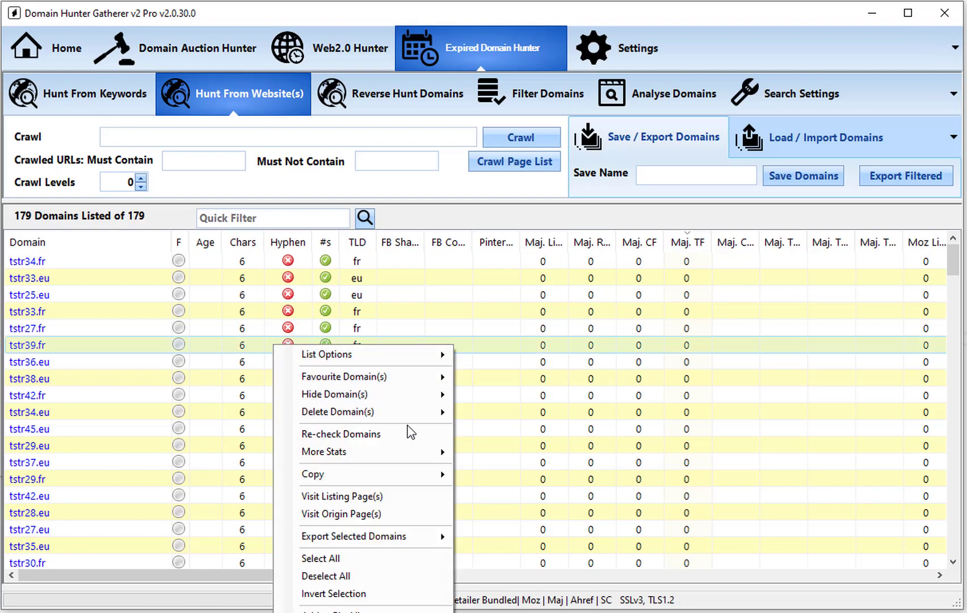
mouse_move(412, 411)
left_click(502, 434)
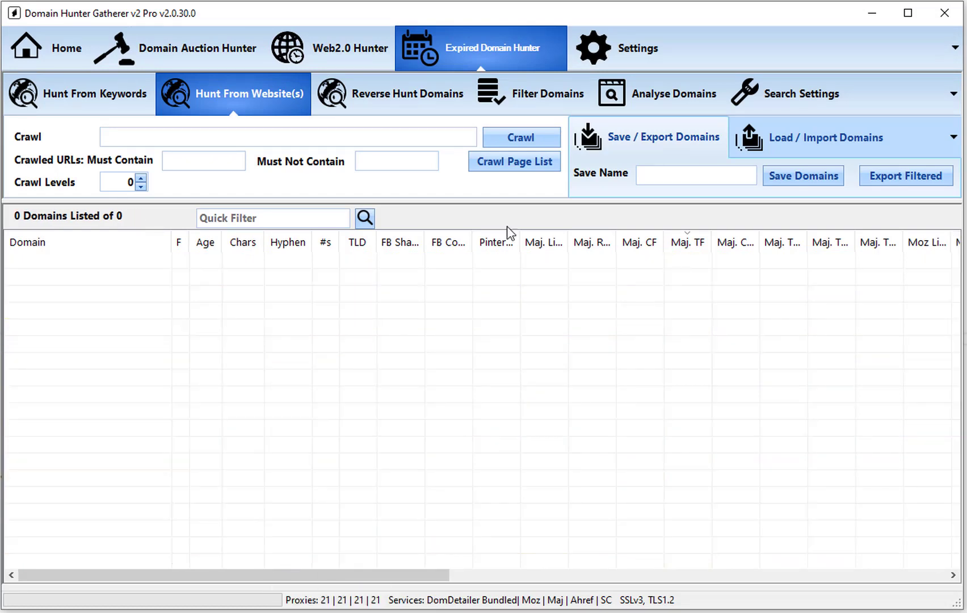
left_click(51, 45)
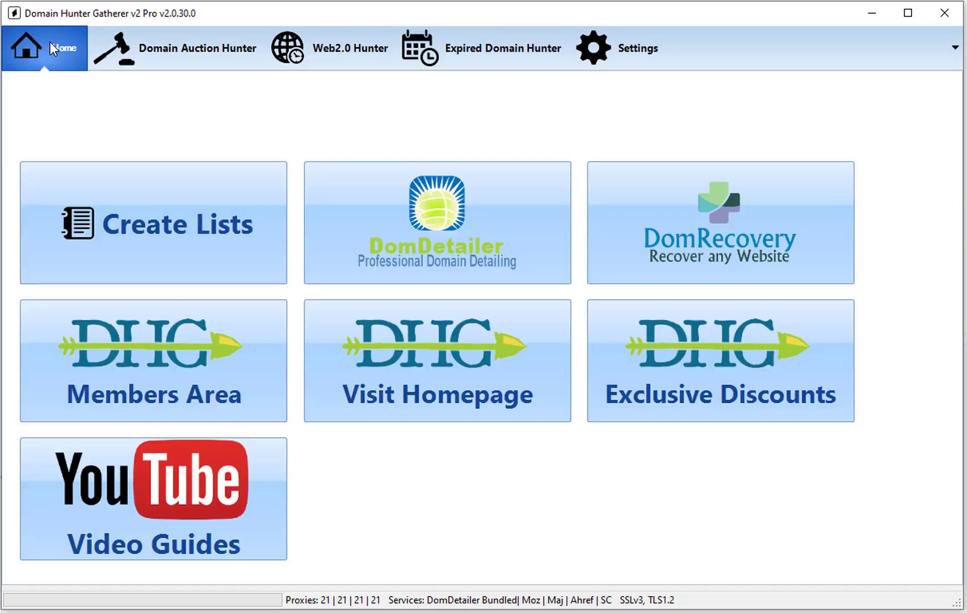
left_click(485, 50)
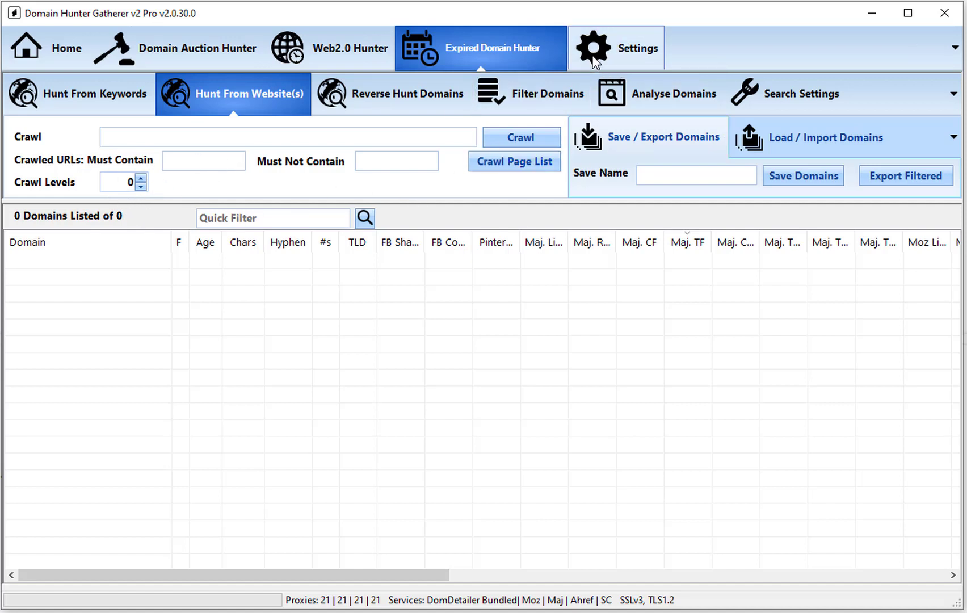
Step: Review the API and proxy settings, apply and save them, and return to Expired Domain Hunter
left_click(594, 56)
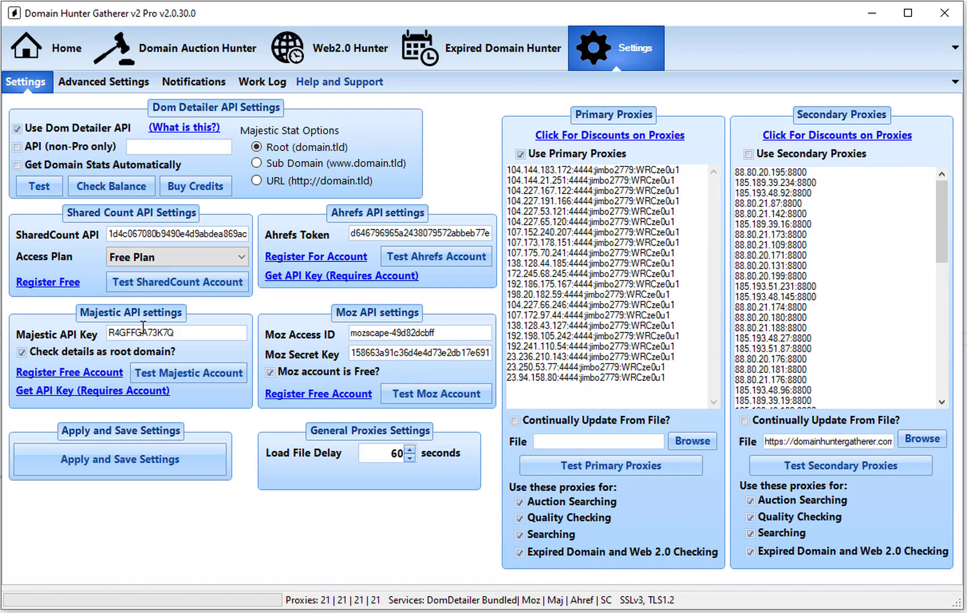
left_click(124, 469)
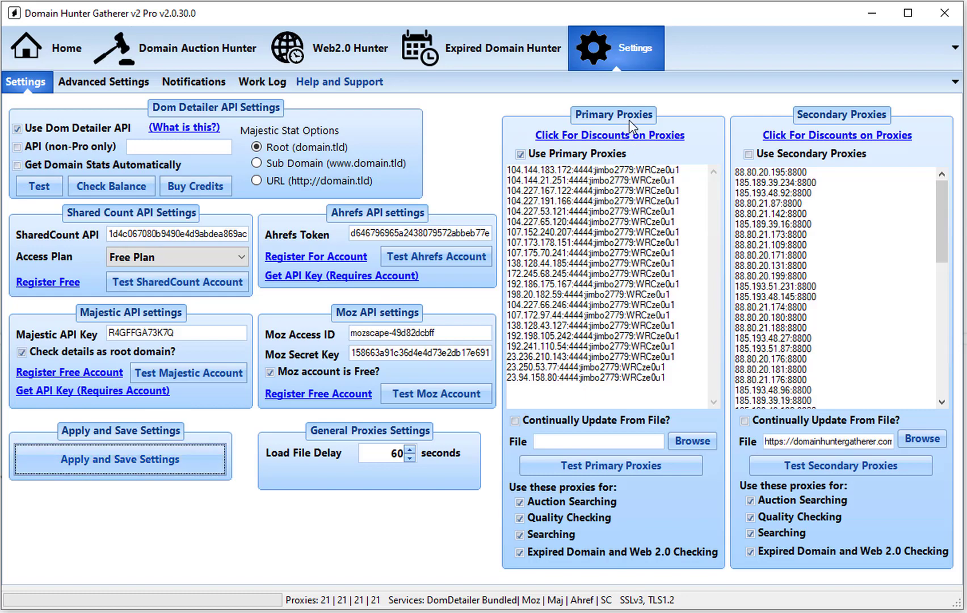
left_click(482, 48)
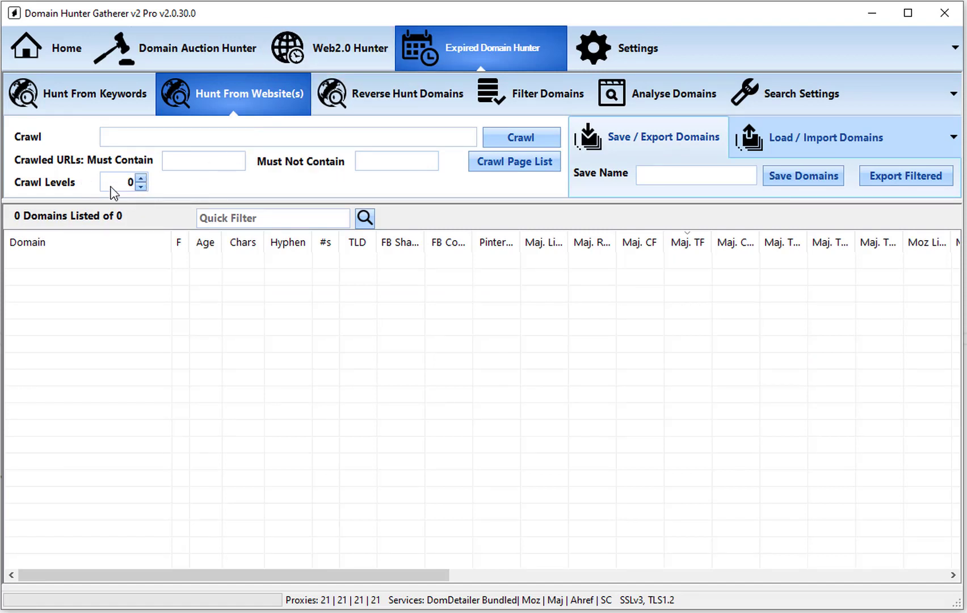
Step: Crawl the 400 domains in carsvans-2N-fr-eu.txt, leaving 294 listed, then return Home
left_click(518, 167)
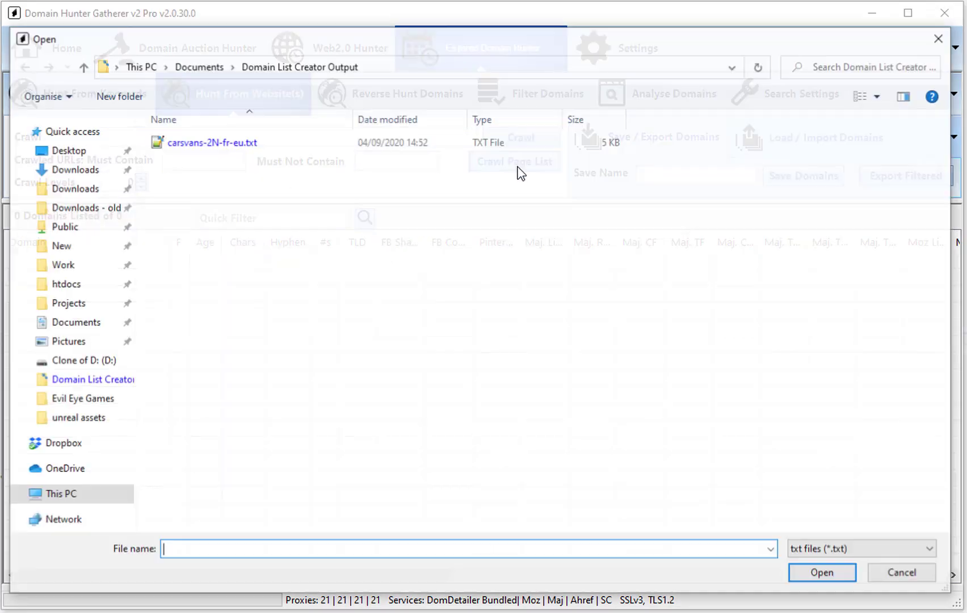
left_click(238, 145)
double_click(238, 146)
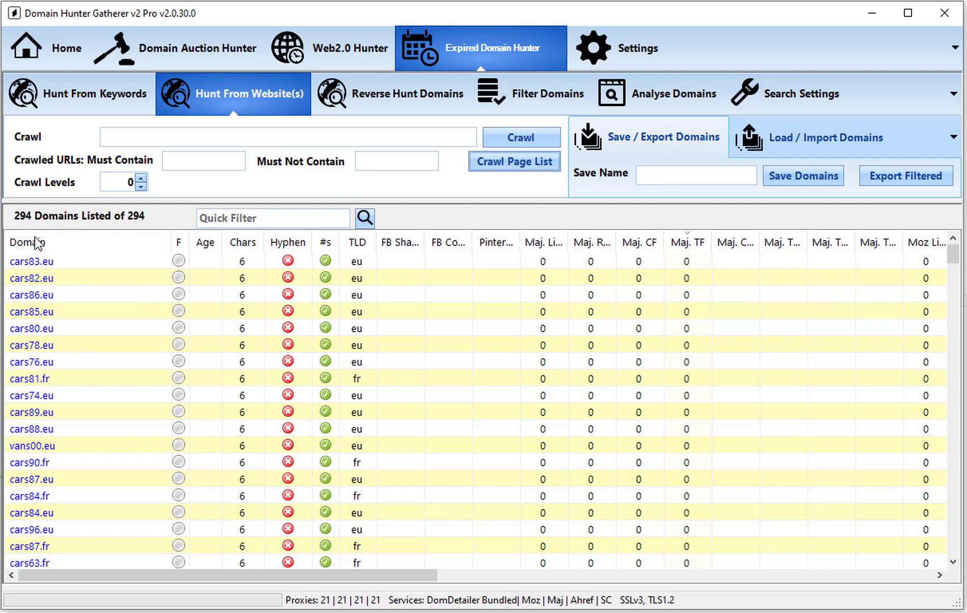
scroll(221, 381, "down", 15)
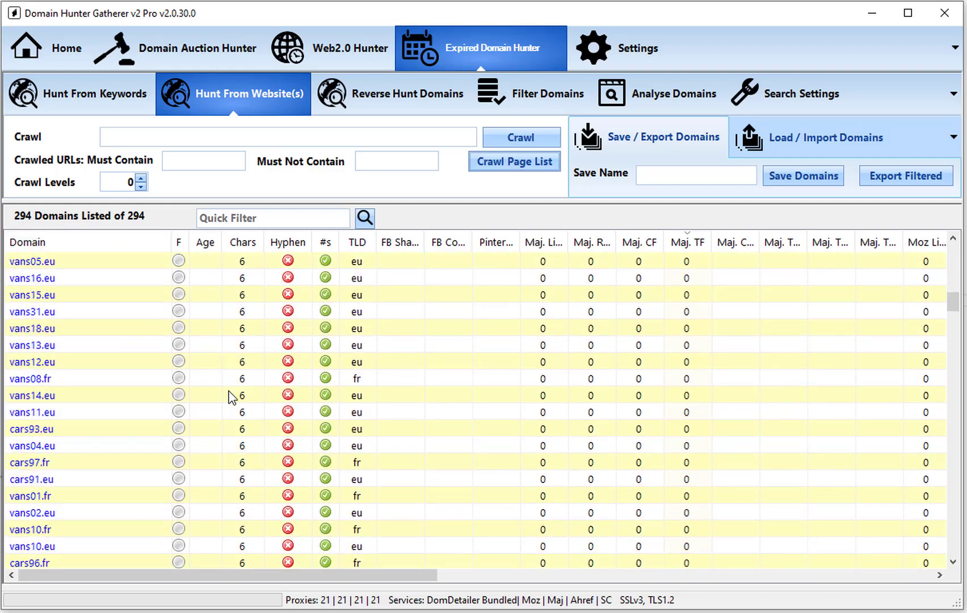
scroll(233, 398, "down", 20)
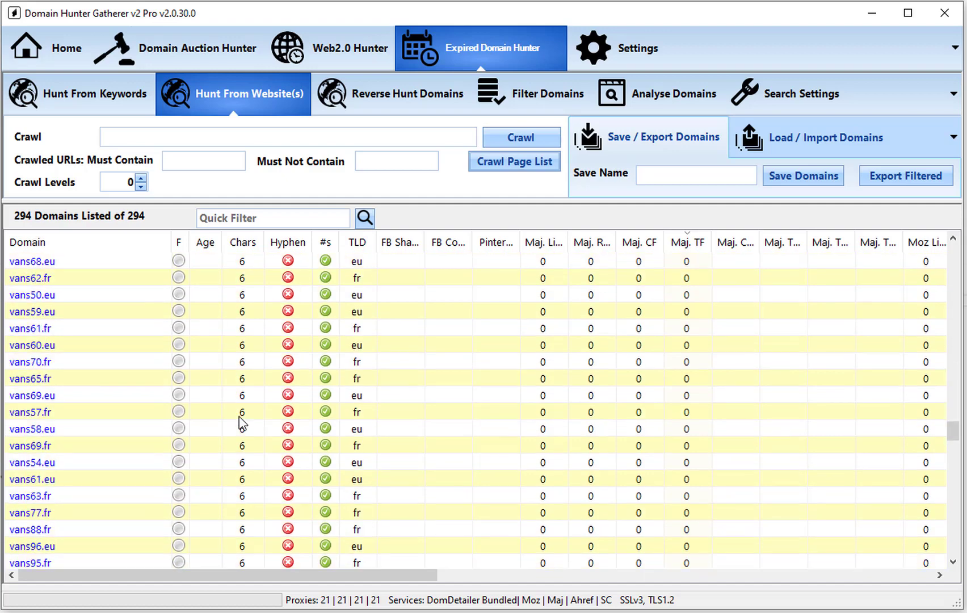
scroll(243, 415, "up", 20)
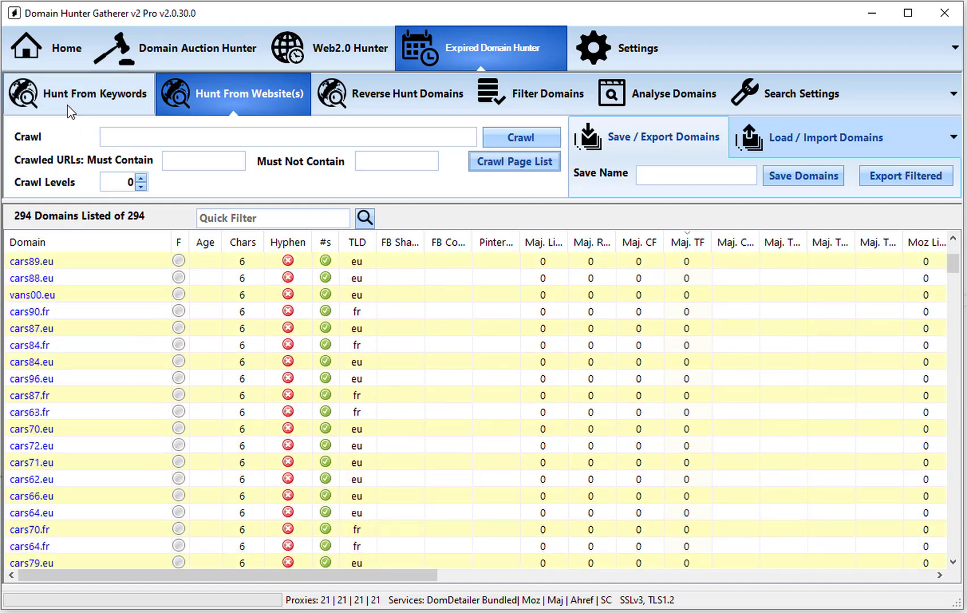
left_click(63, 50)
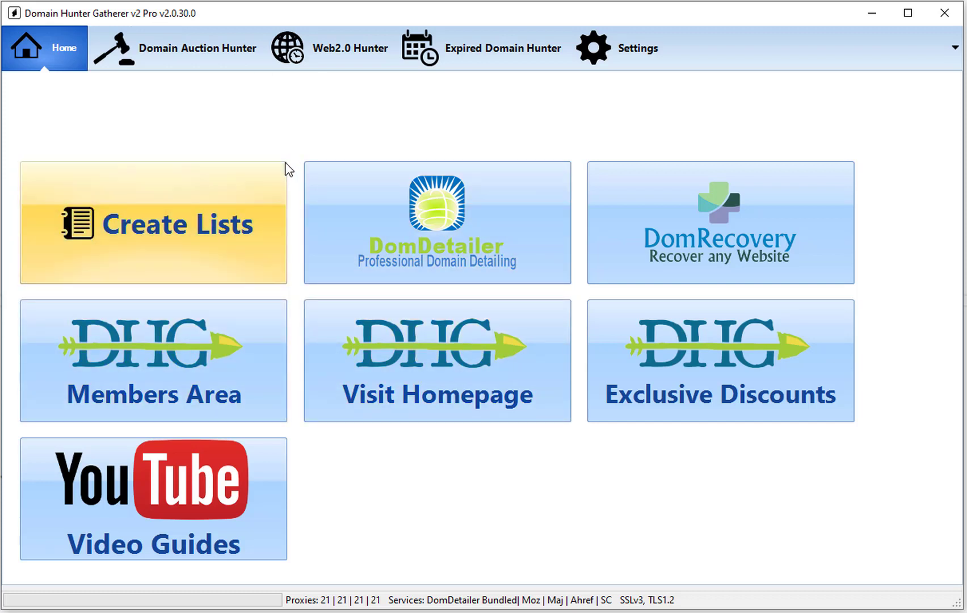
Step: Build a three-random-letter pattern with the custom TLD fr in the list creator
left_click(222, 190)
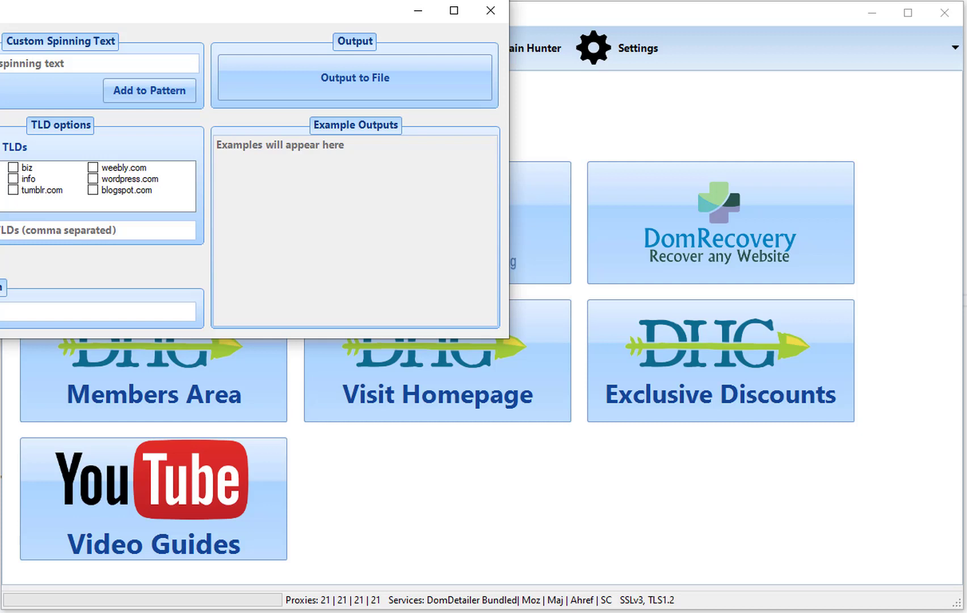
left_click_drag(3, 11, 280, 145)
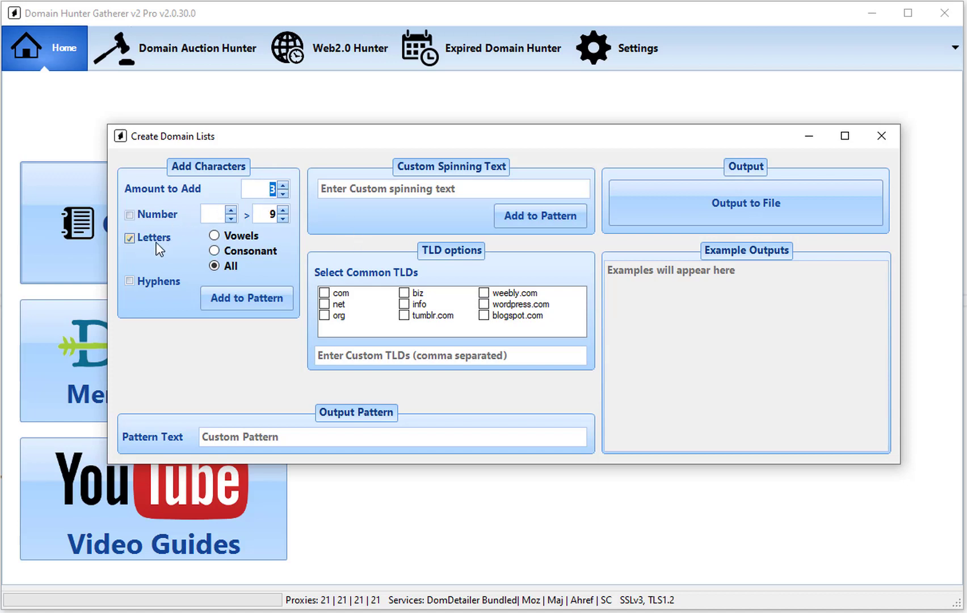
left_click(339, 350)
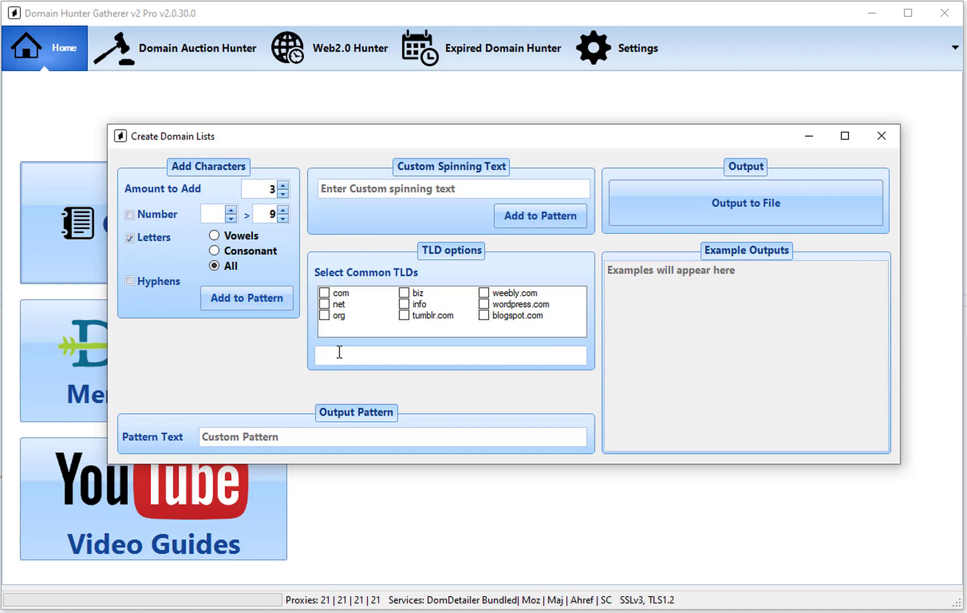
type("fr")
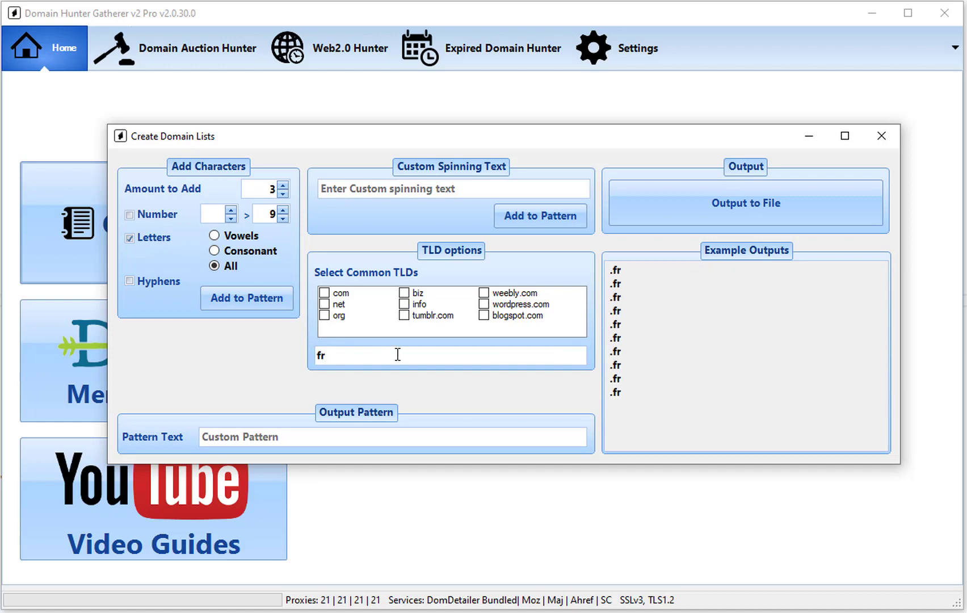
left_click(227, 294)
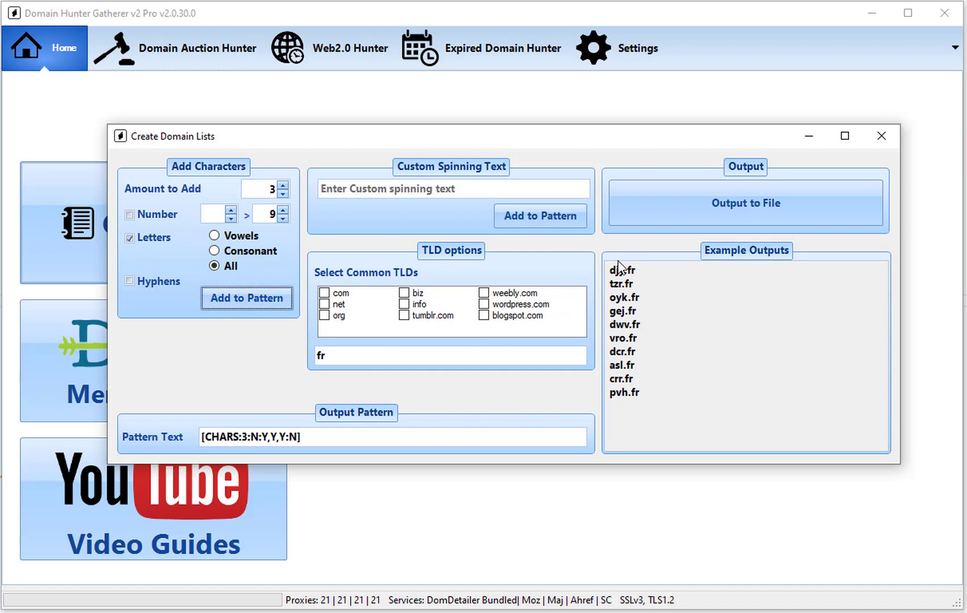
Step: Save the generated three-letter list as 3L-fr.txt and close the list creator
left_click(681, 204)
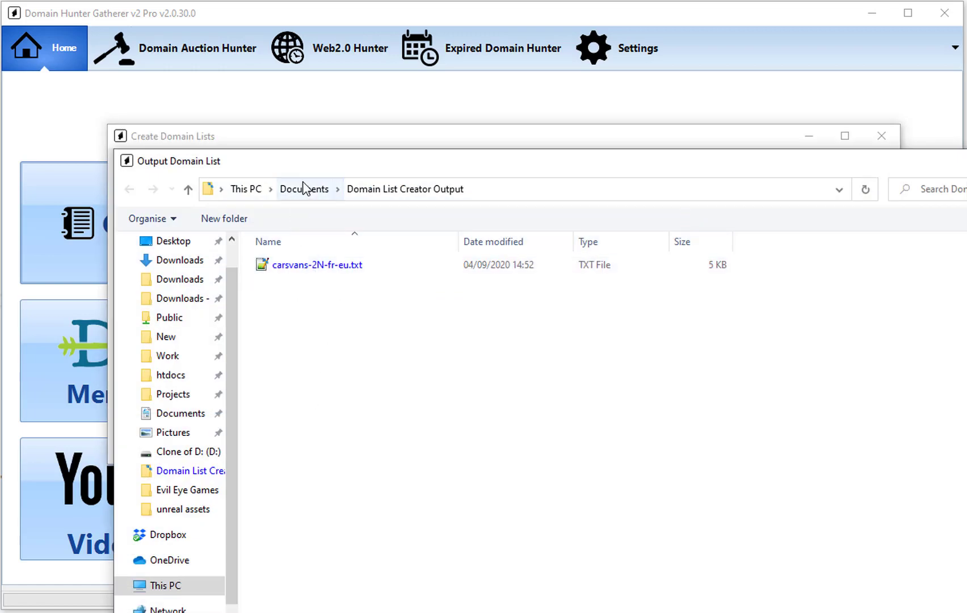
left_click_drag(306, 173, 809, 8)
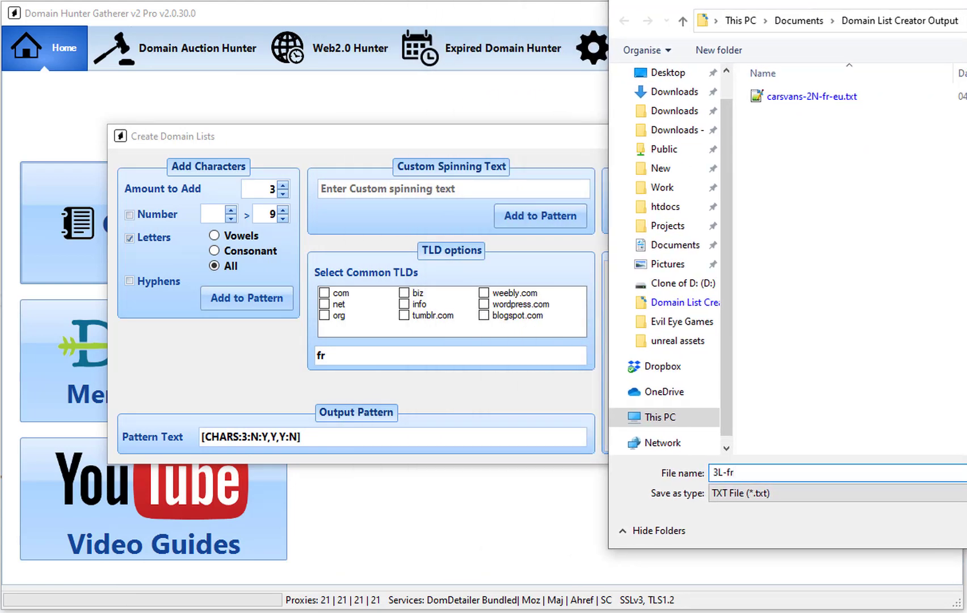
left_click_drag(837, 5, 243, 8)
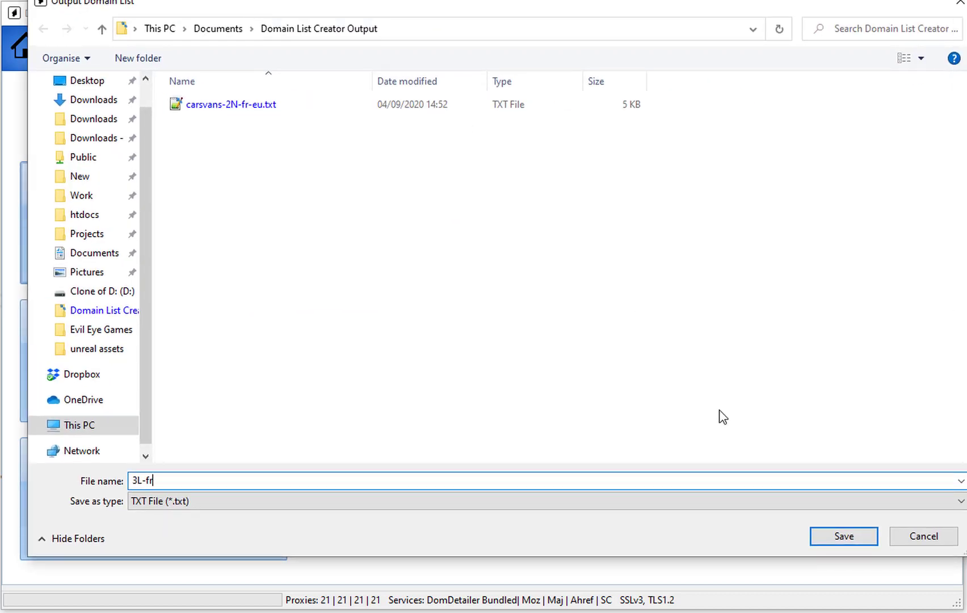
left_click(858, 545)
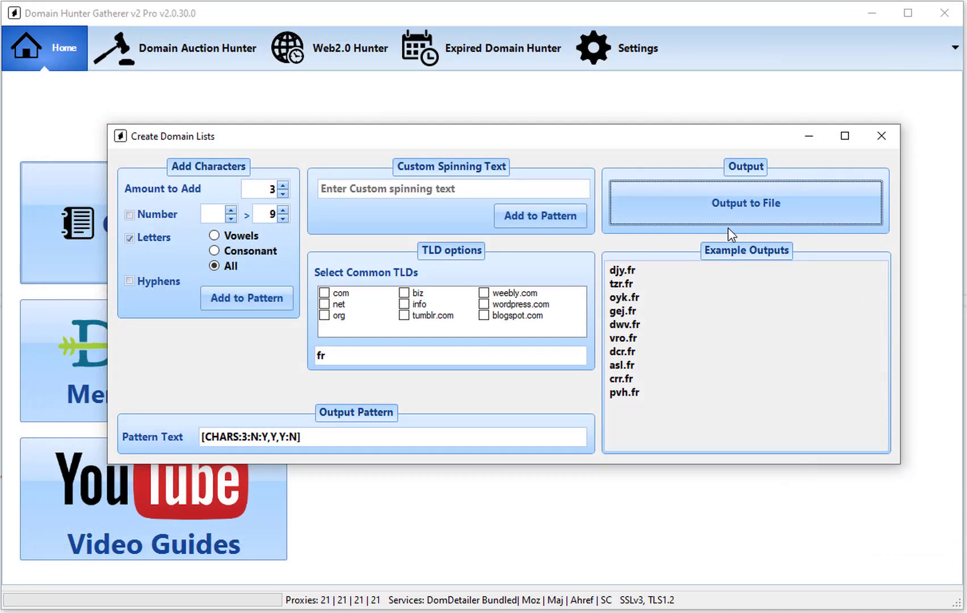
left_click(883, 136)
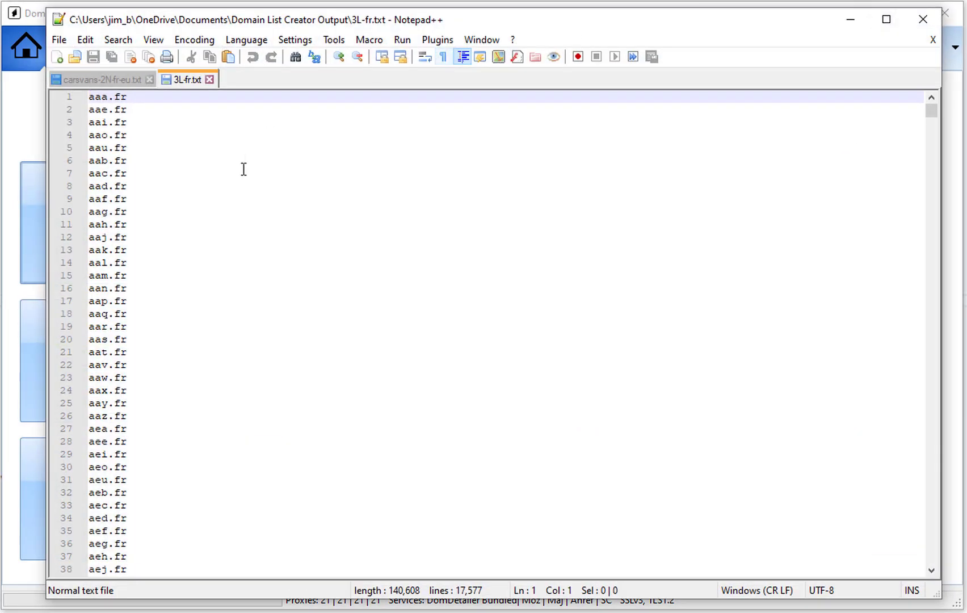
left_click_drag(119, 147, 110, 108)
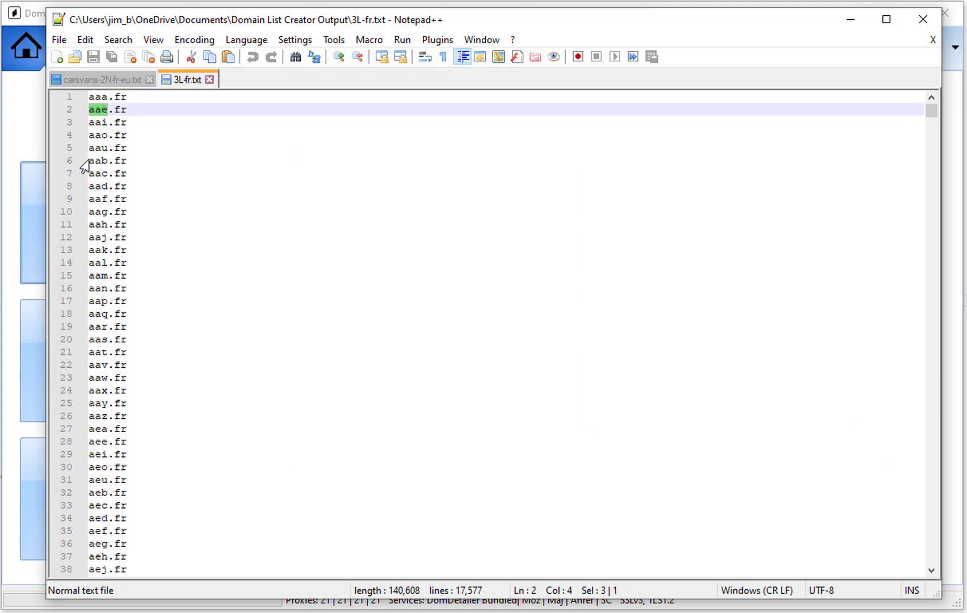
left_click_drag(89, 160, 127, 161)
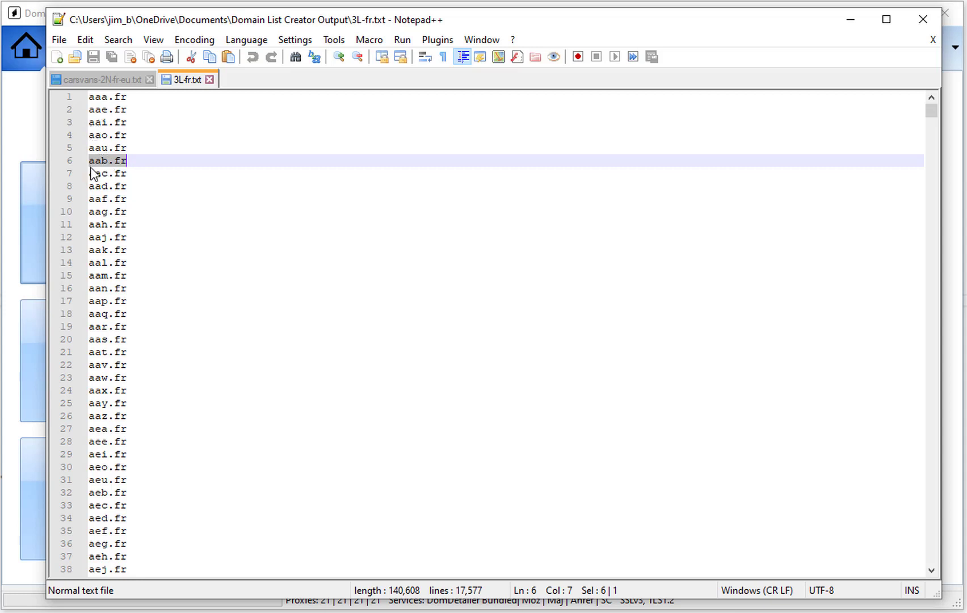
scroll(280, 367, "down", 20)
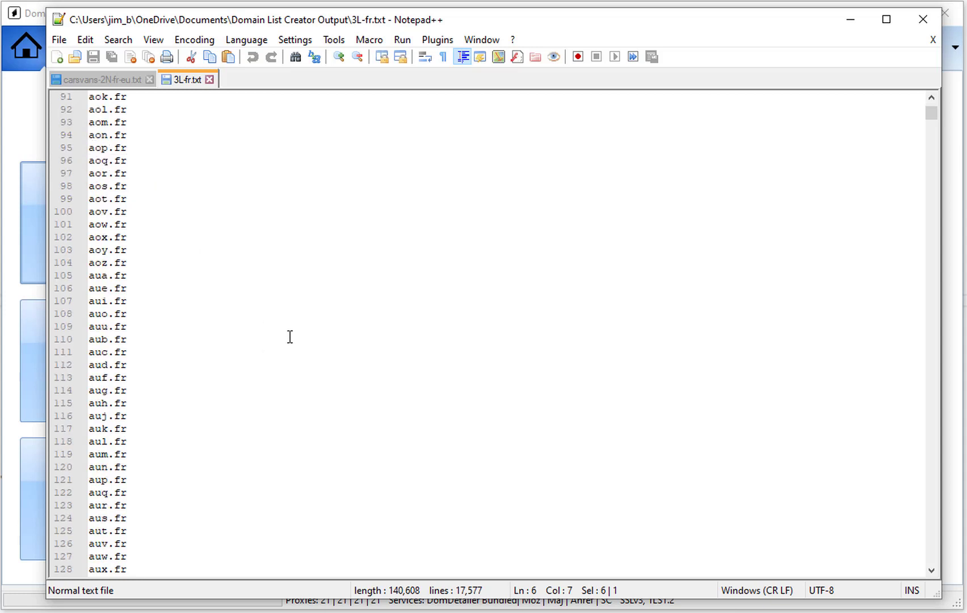
scroll(308, 356, "down", 20)
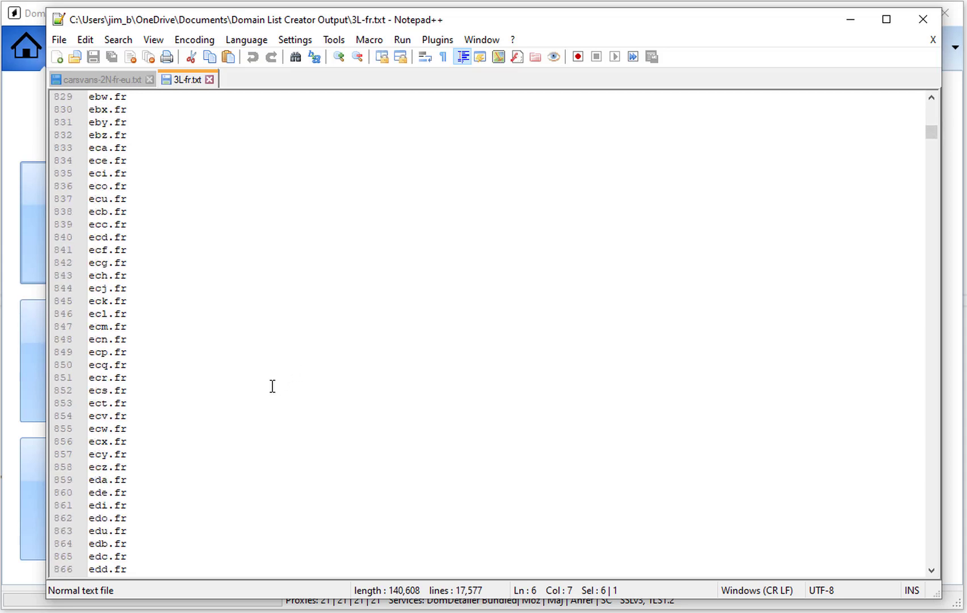
scroll(287, 377, "down", 20)
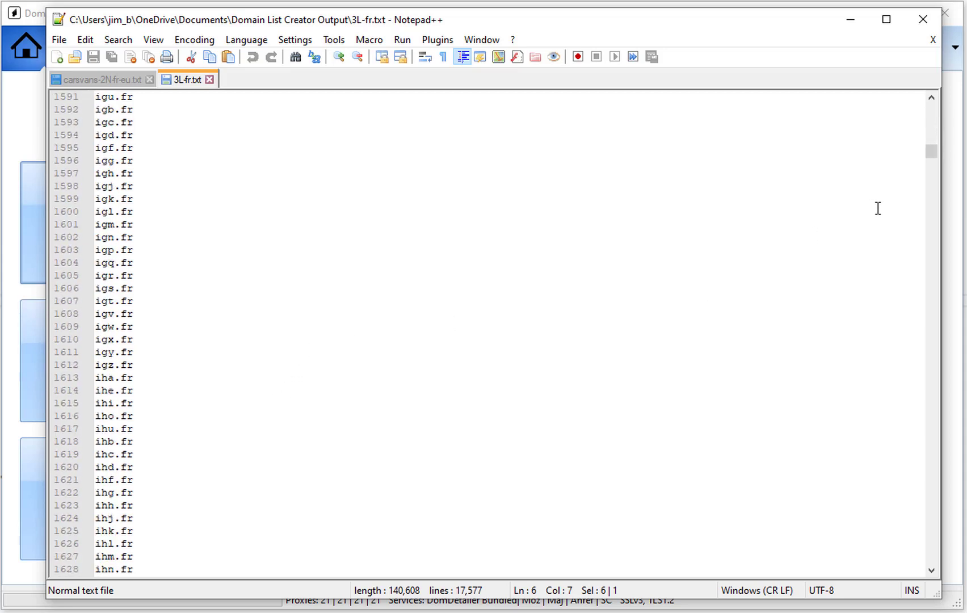
left_click_drag(931, 152, 961, 598)
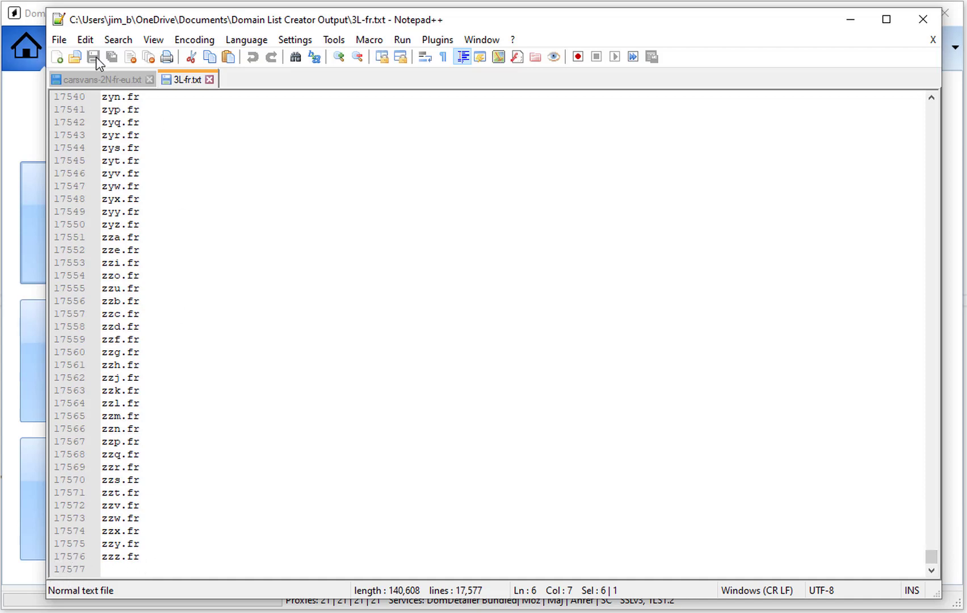
left_click(59, 20)
Step: Clear the 294 cars/vans results and load the three-letter .fr domain file for checking
left_click(74, 136)
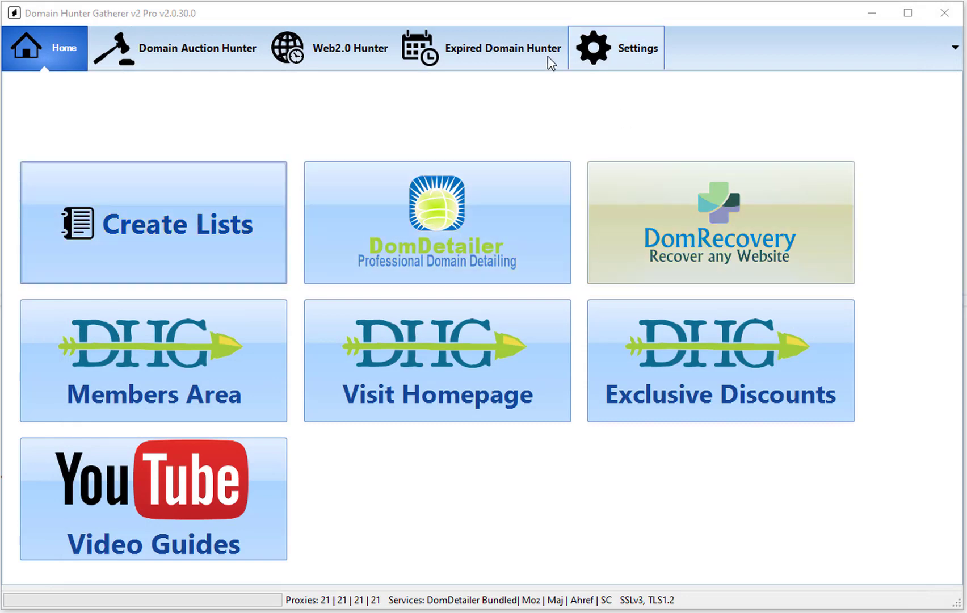
left_click(464, 33)
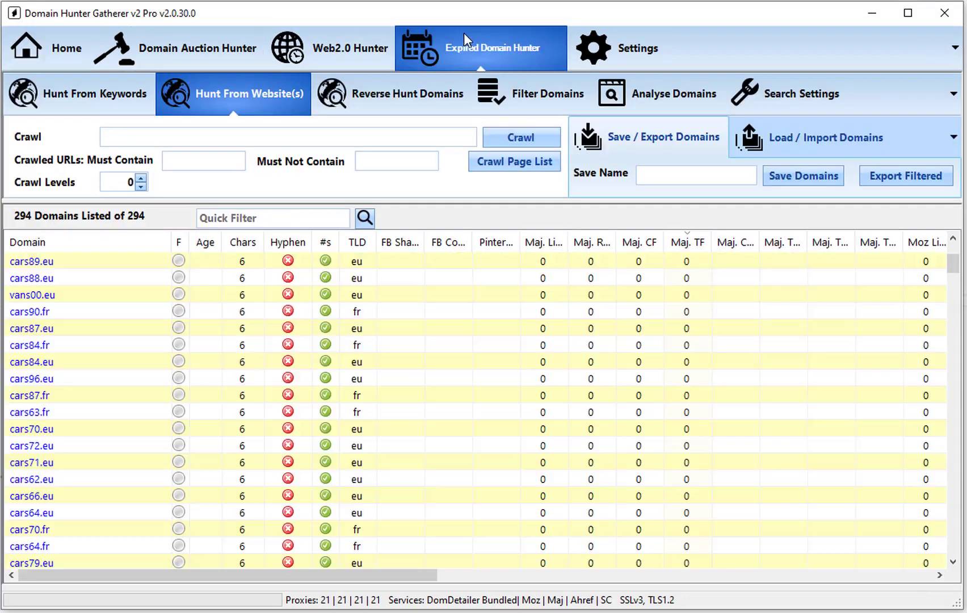
right_click(226, 361)
mouse_move(363, 430)
left_click(458, 453)
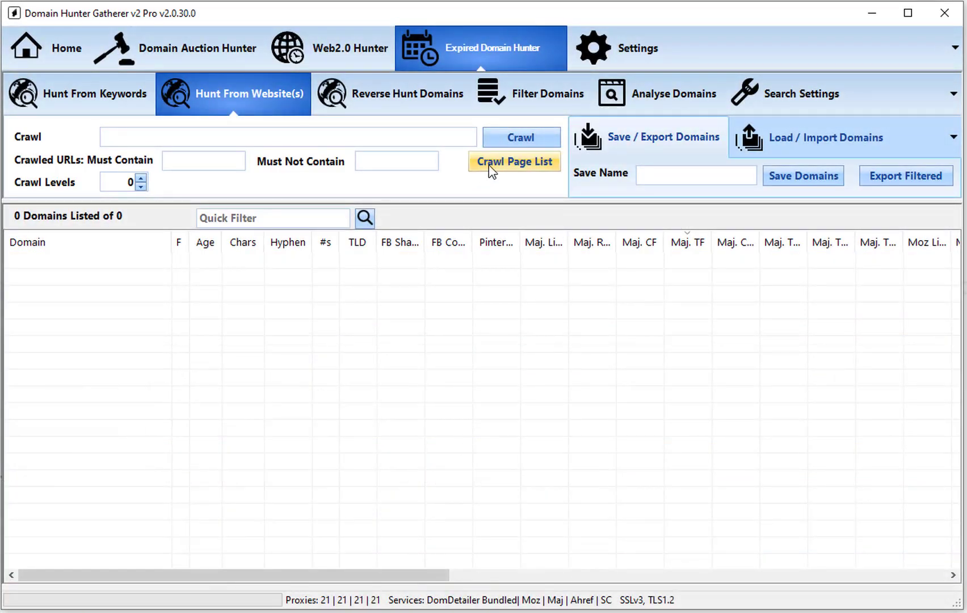
left_click(492, 165)
double_click(205, 156)
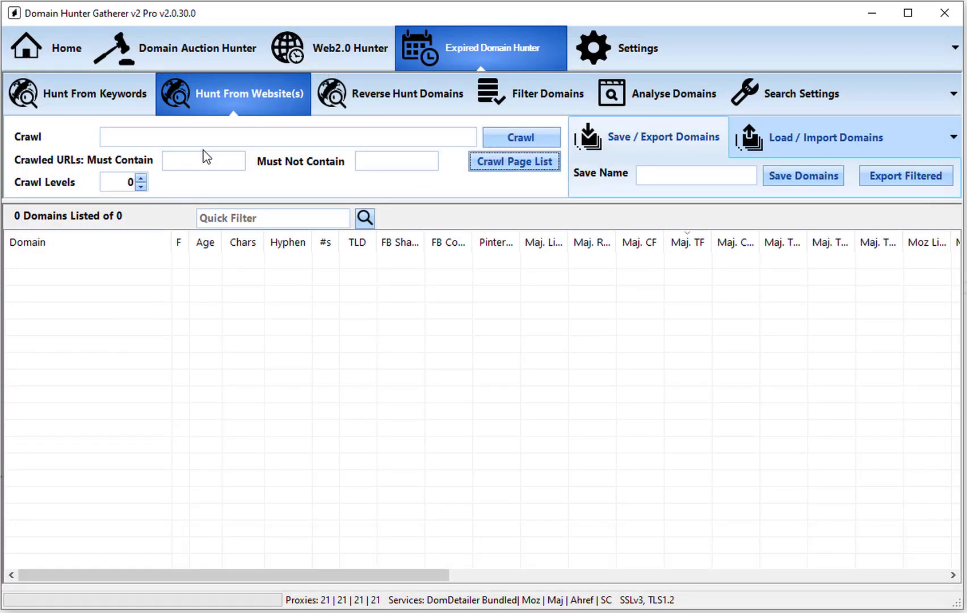